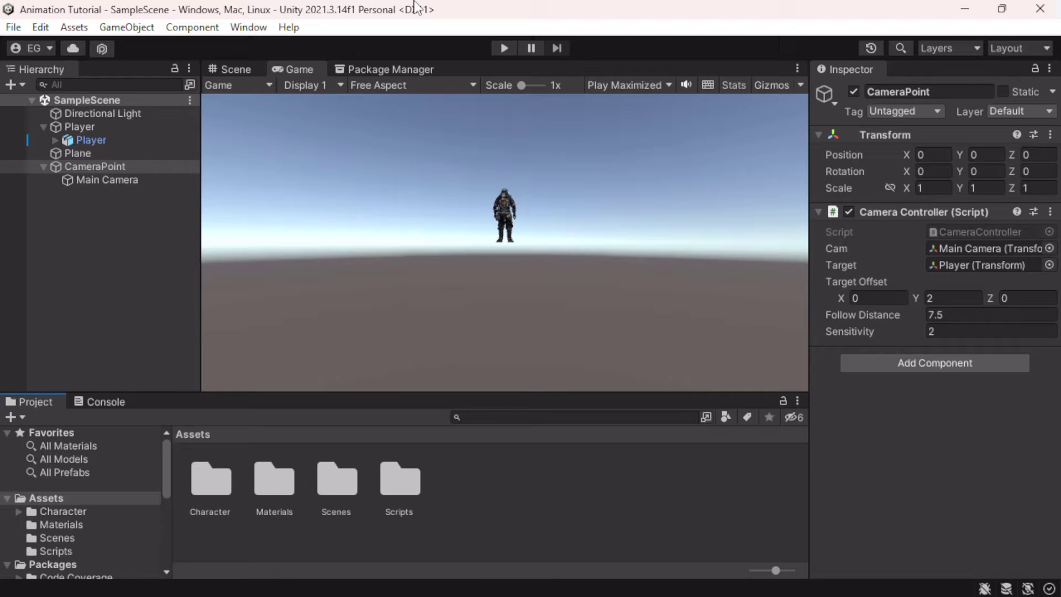
- Switch to the Scene view and inspect the nested Player model from several angles
click(221, 71)
right_drag(481, 240, 542, 147)
click(543, 147)
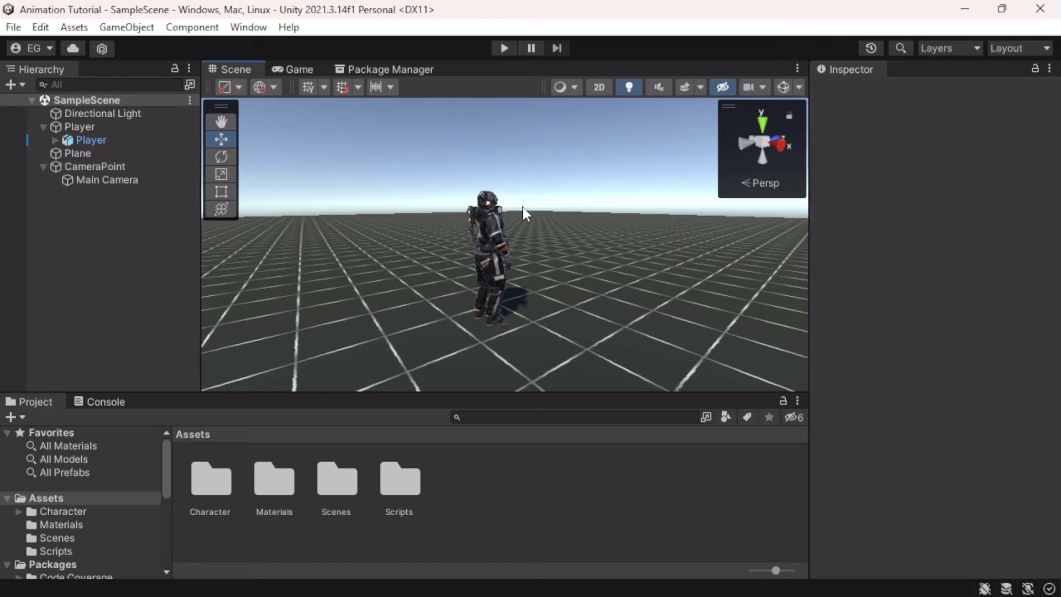
key(shift+space)
alt+drag(524, 215, 395, 243)
key(shift+space)
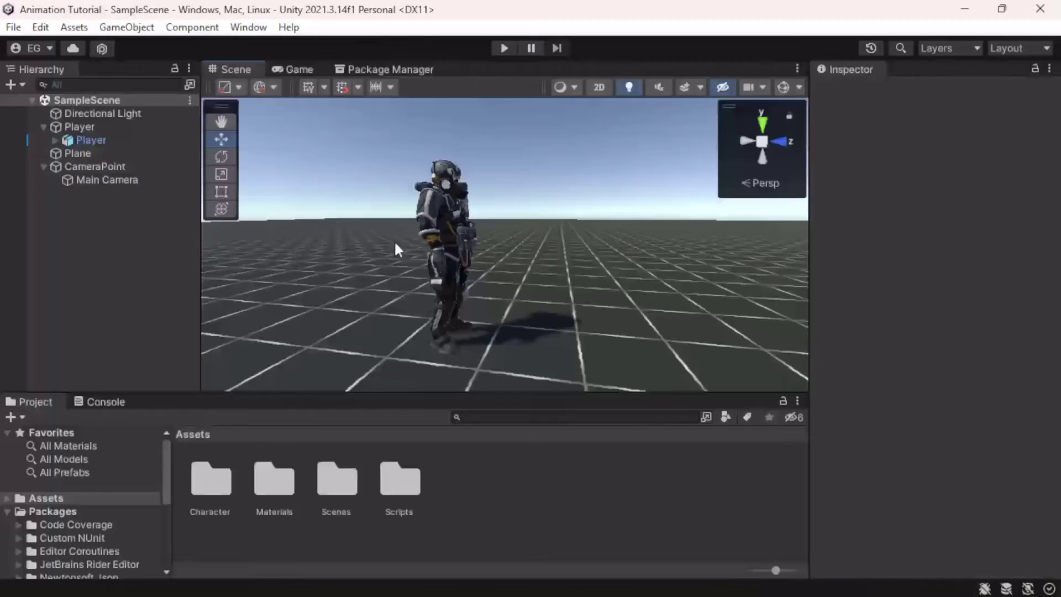
click(104, 127)
double_click(97, 139)
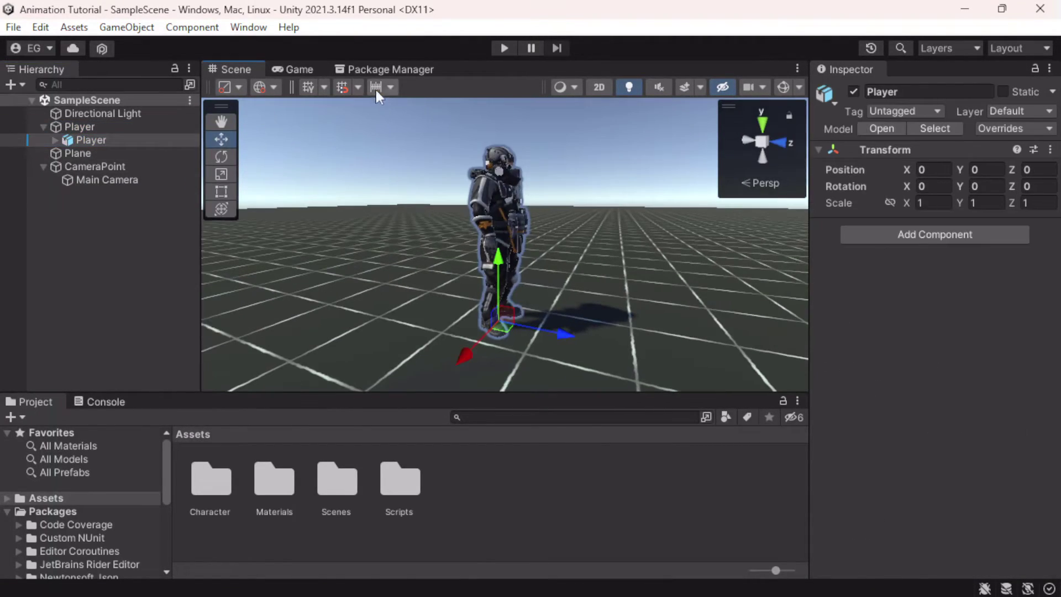
- Play-test the scene by moving the character forward and backward, and stop play mode
key(ctrl+p)
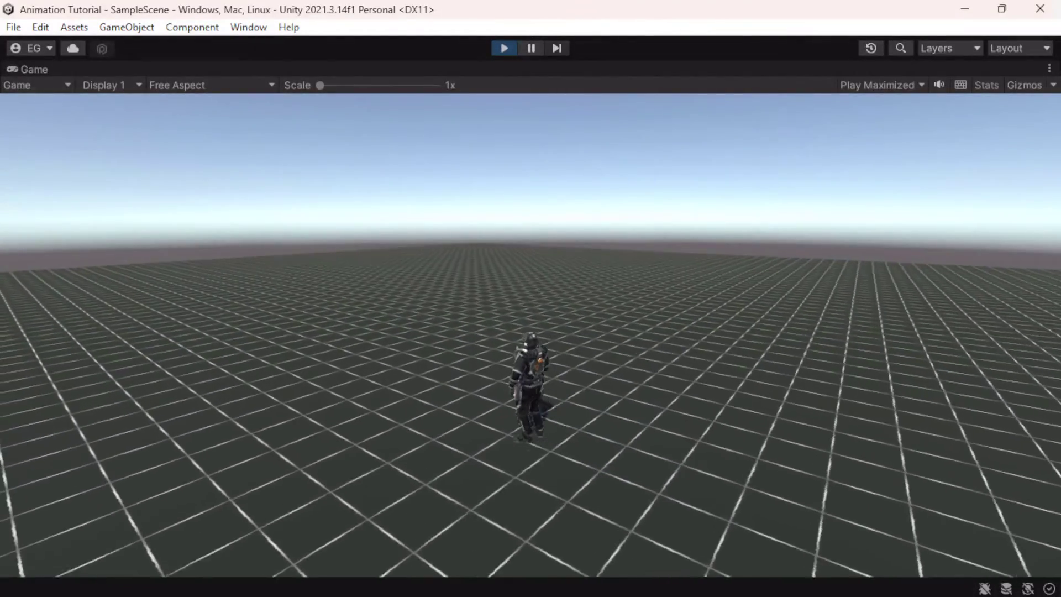
key(w)
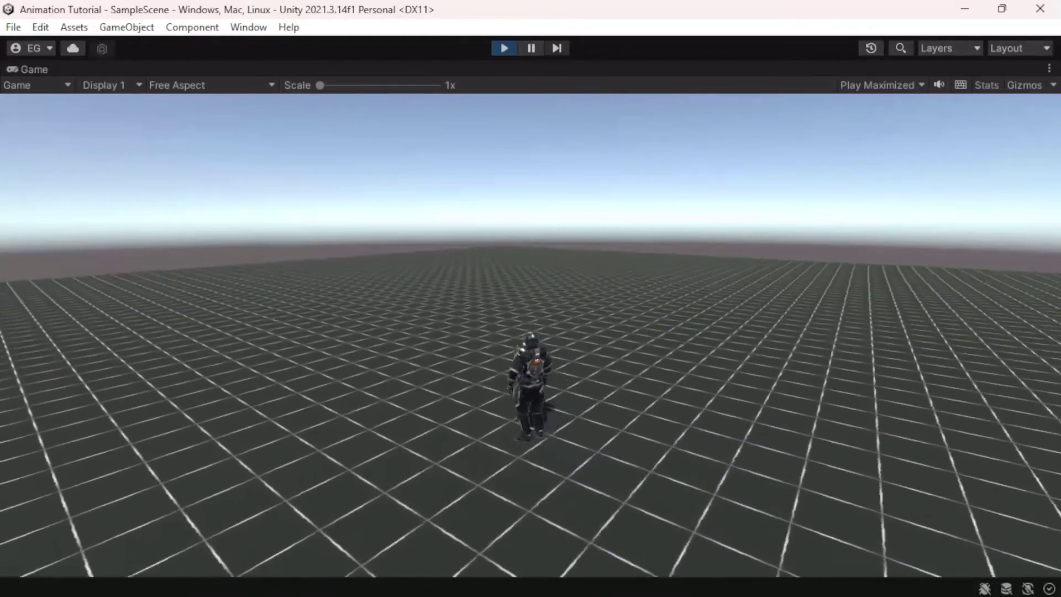
key(s)
key(Escape)
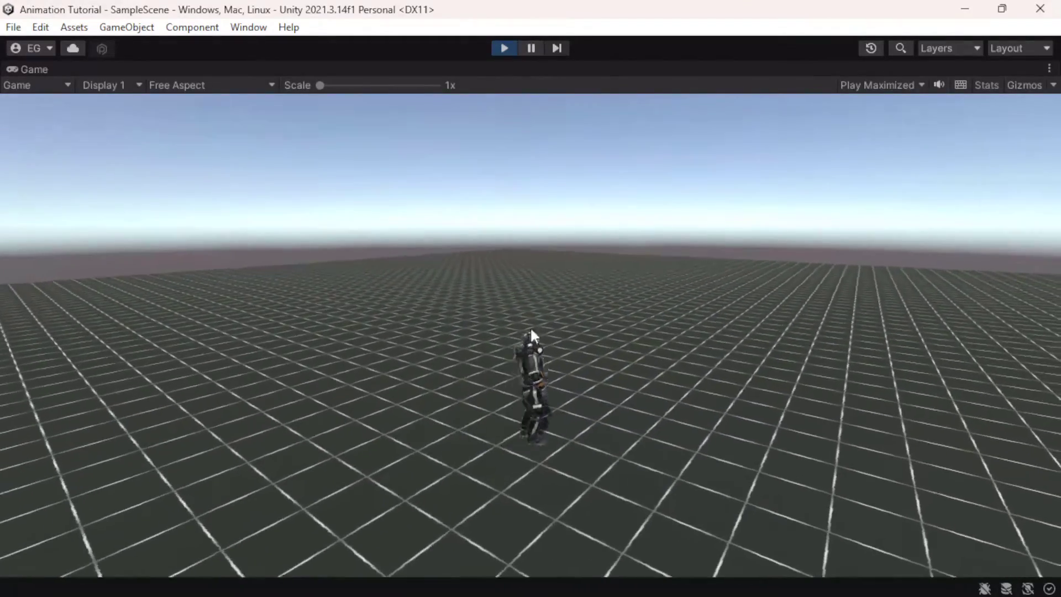
click(505, 48)
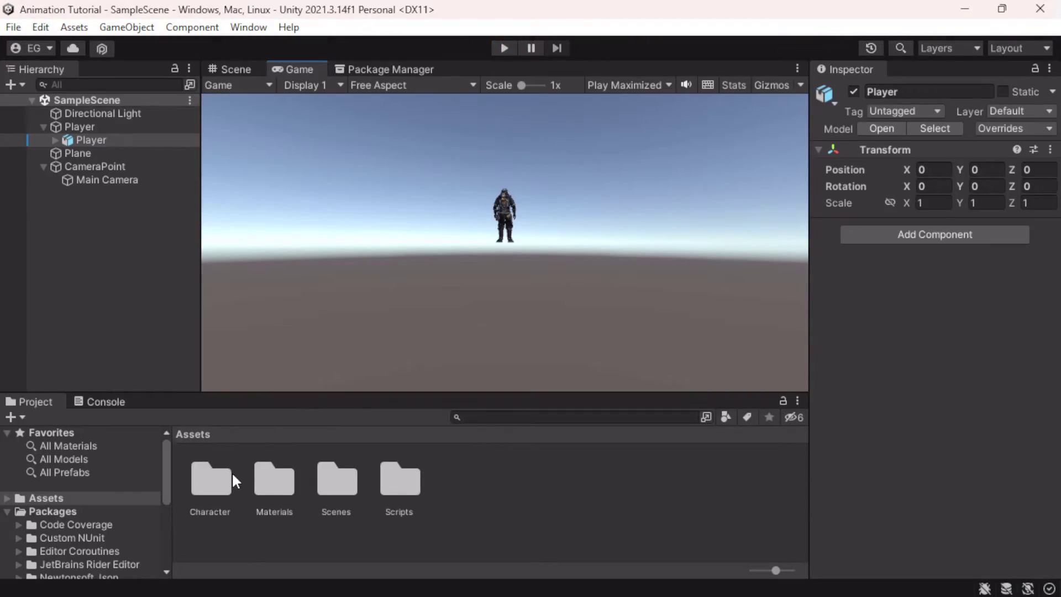
- Open the Character/Animations assets folder and preview the Breathing Idle animation
double_click(224, 476)
double_click(213, 478)
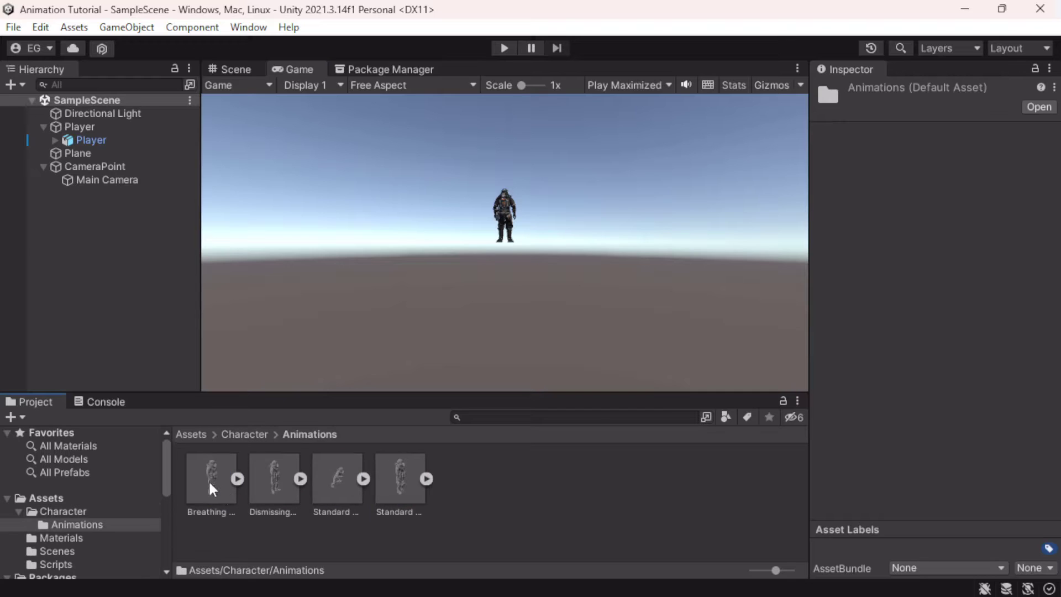
click(211, 486)
drag(950, 436, 949, 418)
click(907, 420)
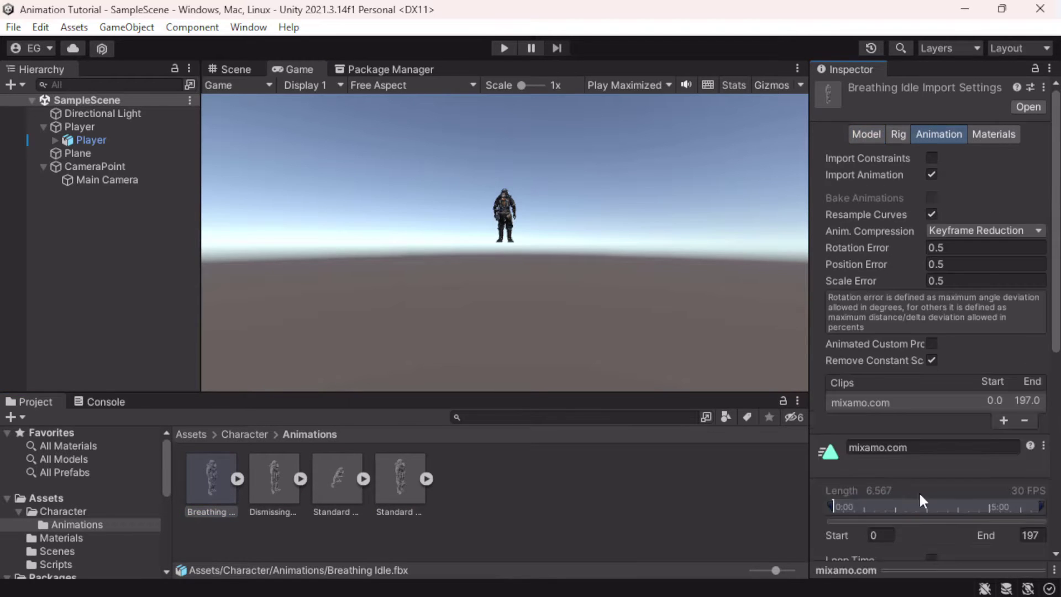
click(850, 570)
click(824, 440)
drag(928, 497, 851, 465)
- Preview the Standard Run, Dismissing Gesture and Standard Walk animations in turn
click(337, 479)
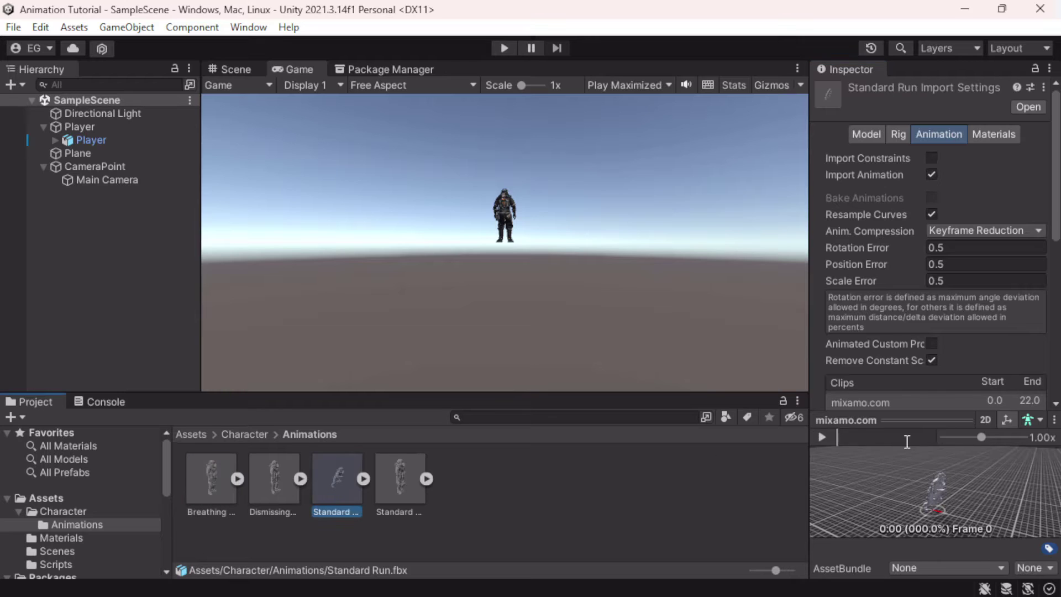
click(823, 438)
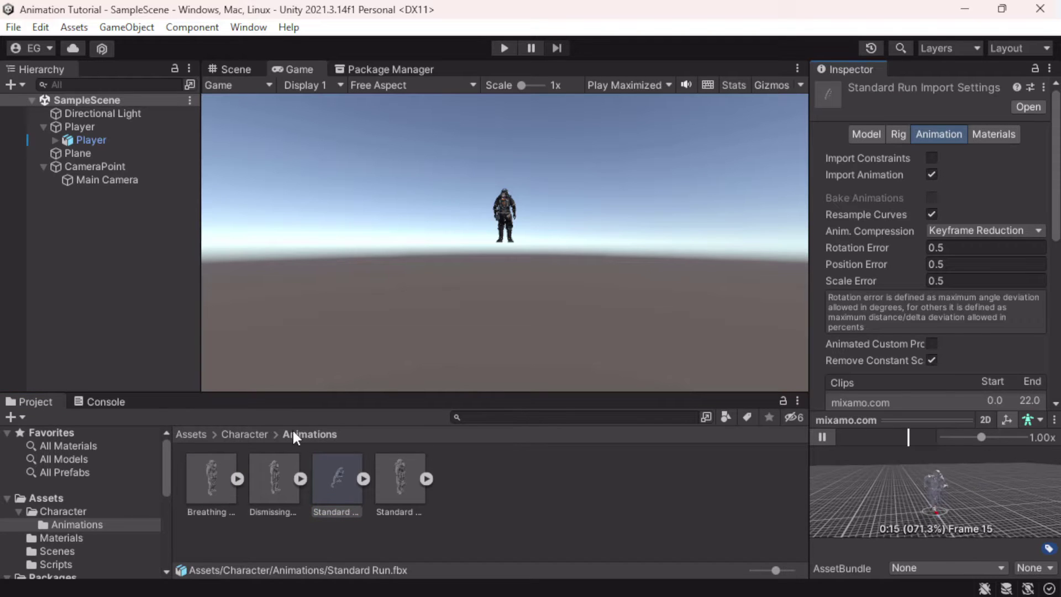
click(298, 463)
click(822, 437)
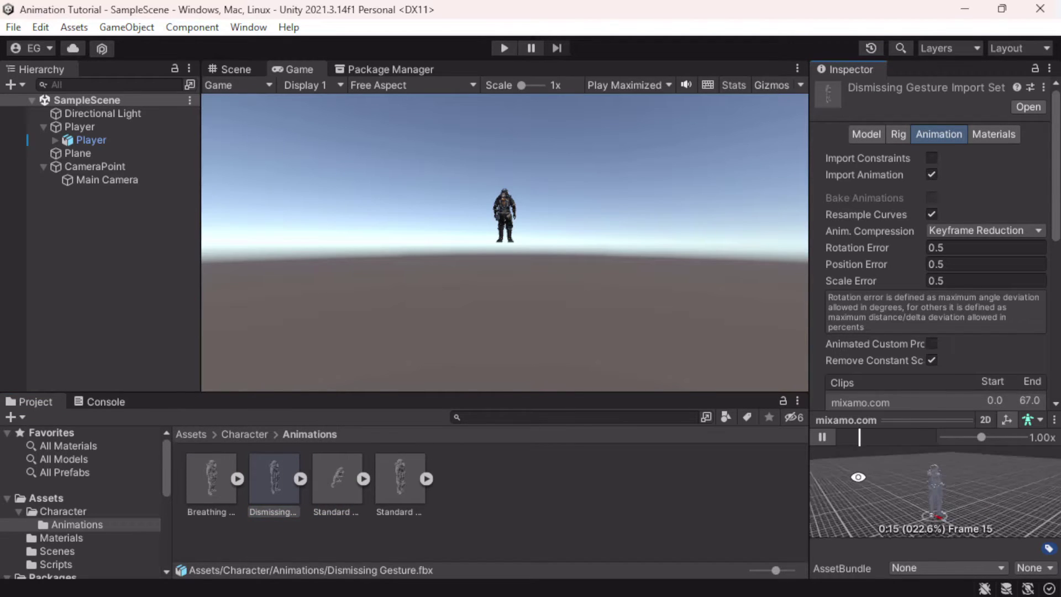
click(406, 467)
click(821, 437)
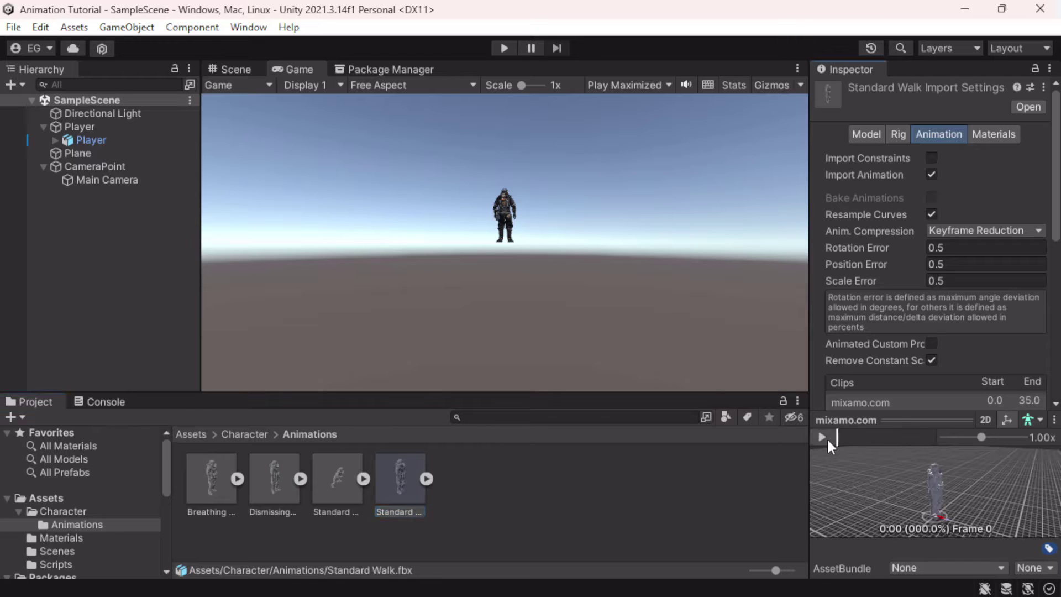
drag(914, 464, 891, 463)
click(821, 437)
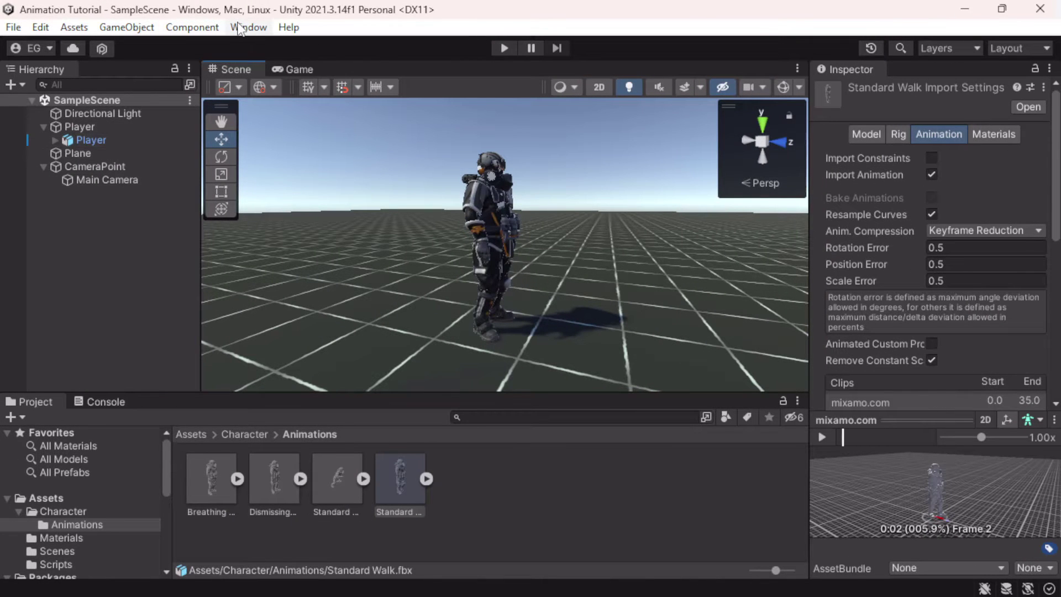
- Open the Animator window
click(238, 28)
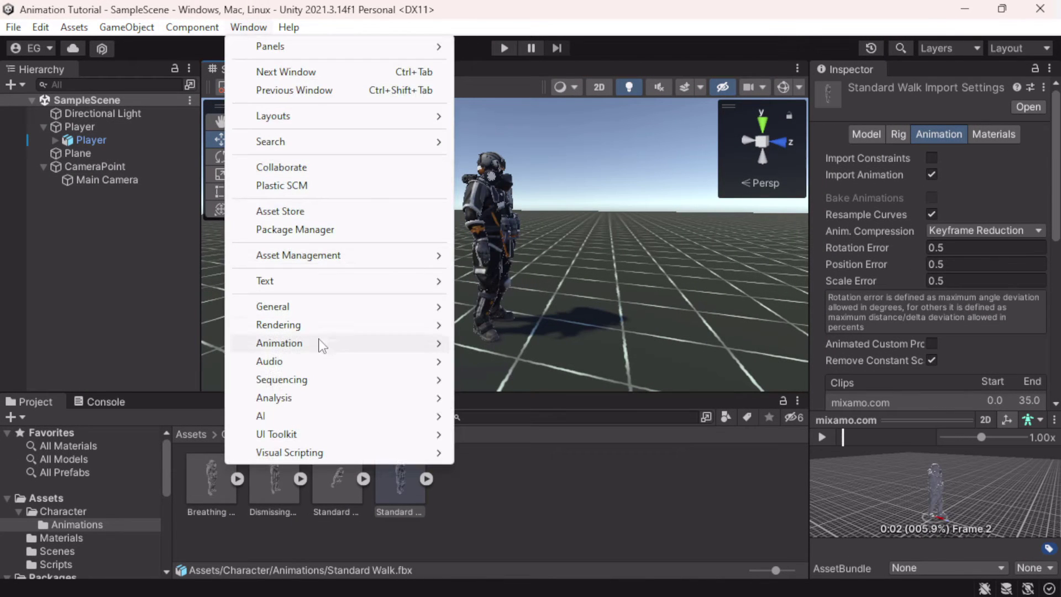
mouse_move(321, 349)
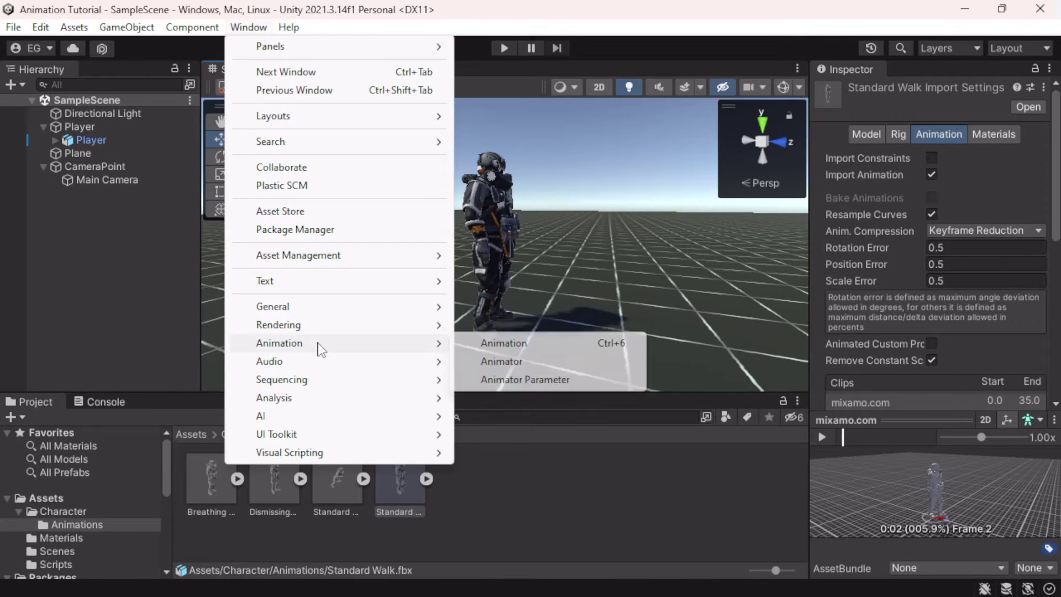
click(503, 363)
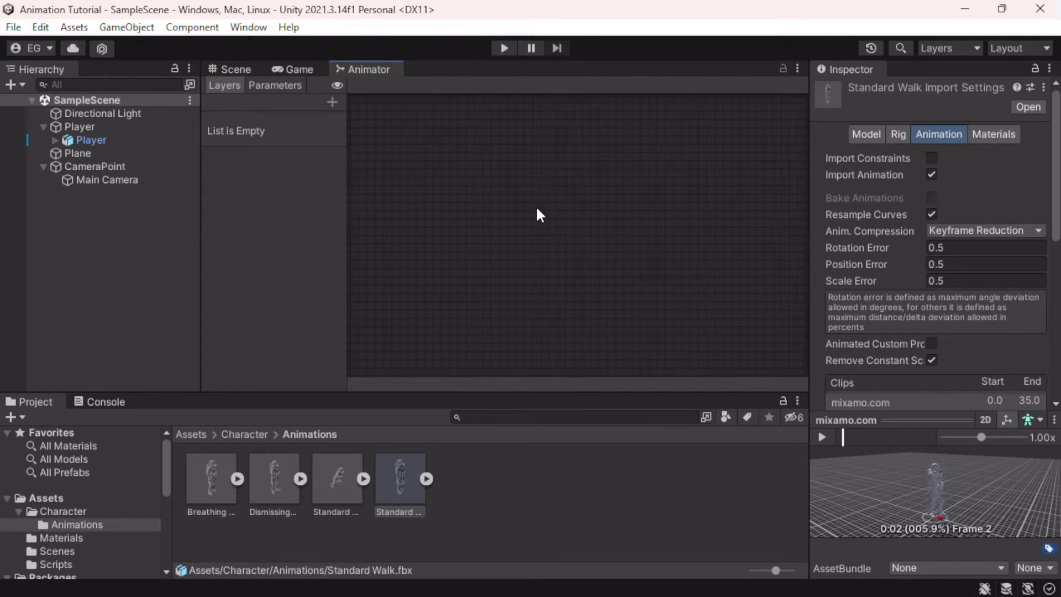
- Create an Animator Controller named Player in the Character/Animations folder
right_click(464, 463)
mouse_move(654, 27)
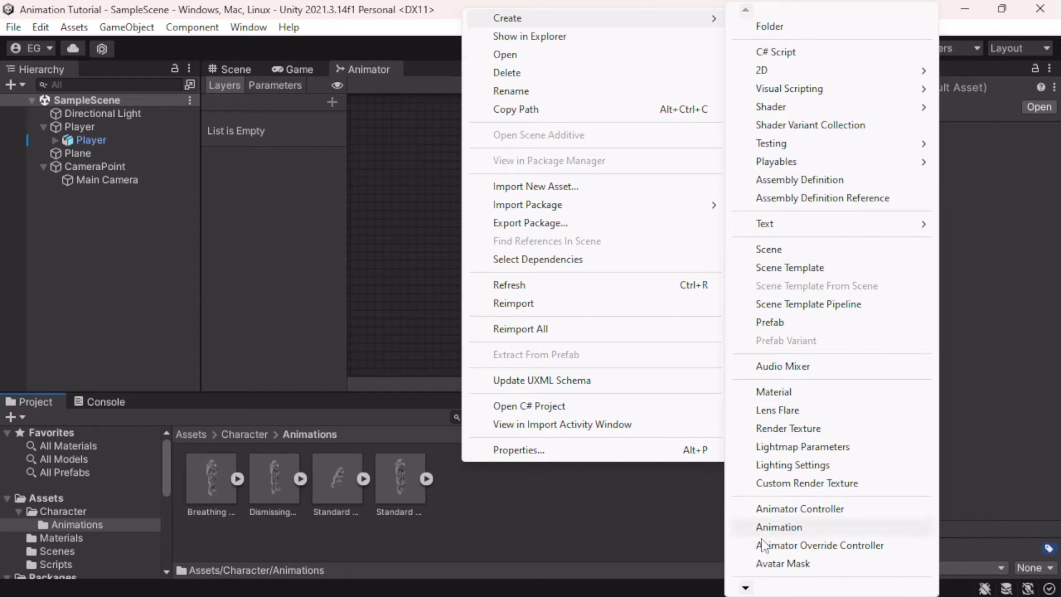
click(779, 511)
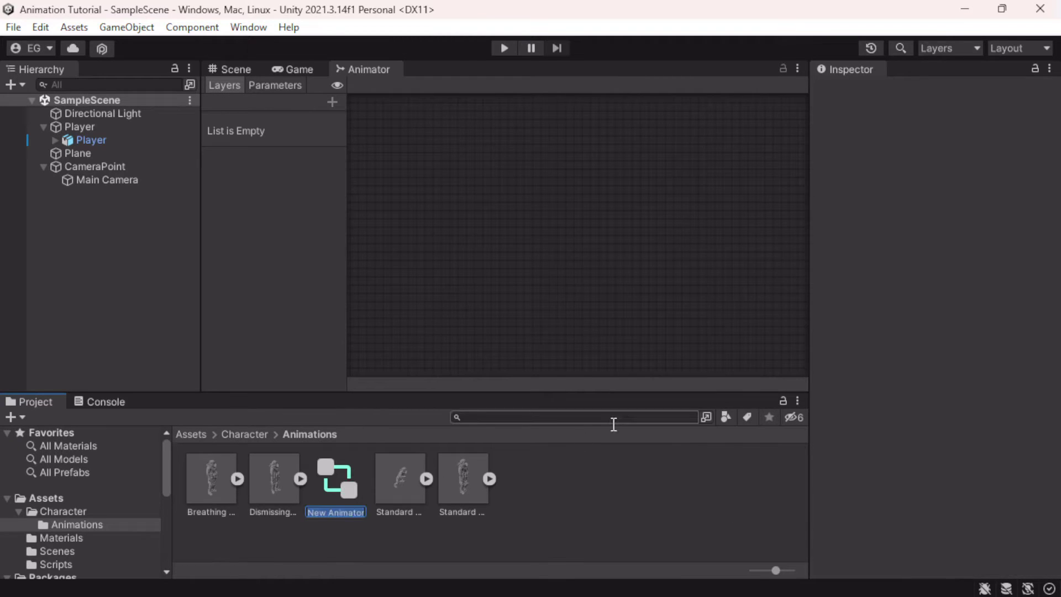
key(BackSpace)
text(Player)
key(Return)
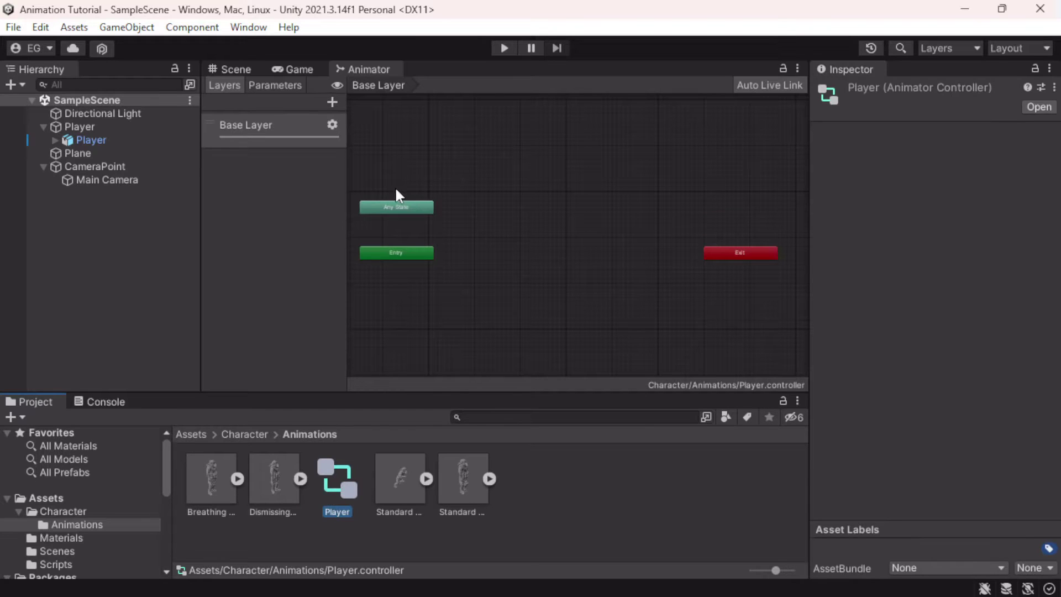
- Examine the Player controller's default state graph, its parameters and its layers
scroll(468, 217, up, 6)
scroll(539, 251, down, 6)
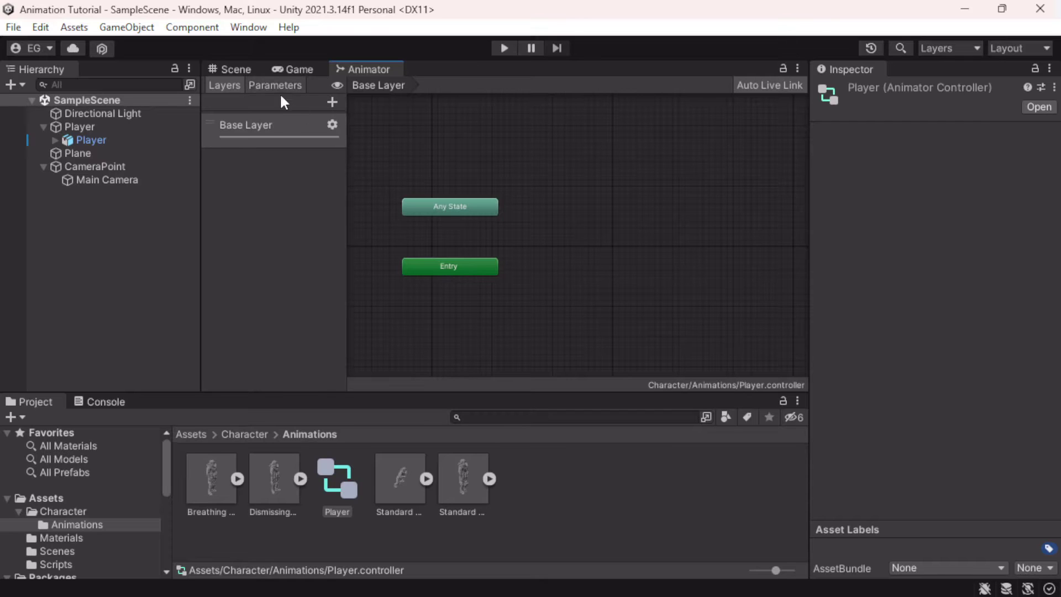
click(254, 86)
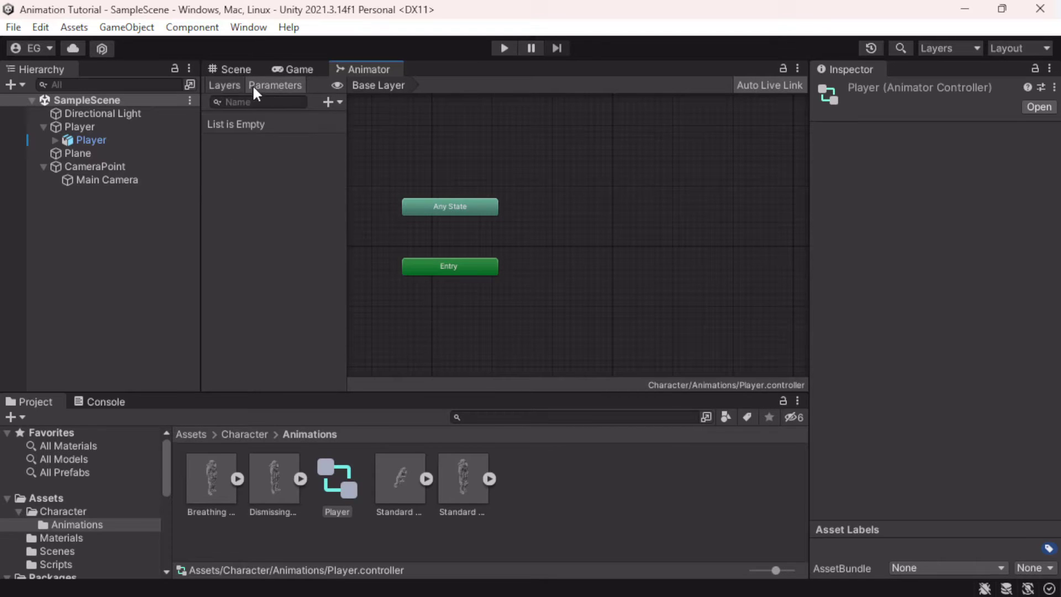
click(240, 85)
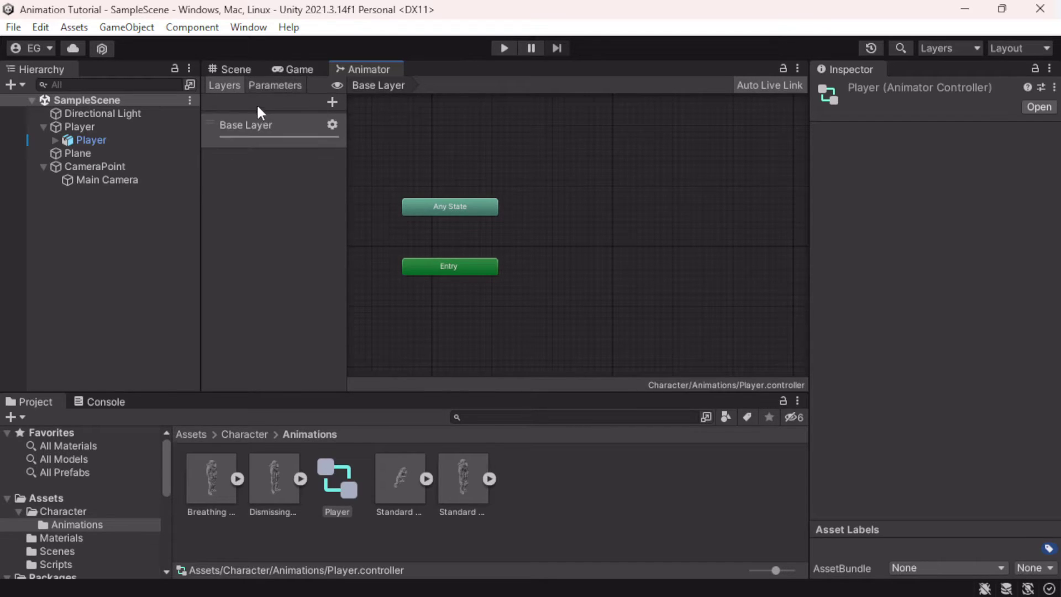
middle_drag(520, 266, 516, 284)
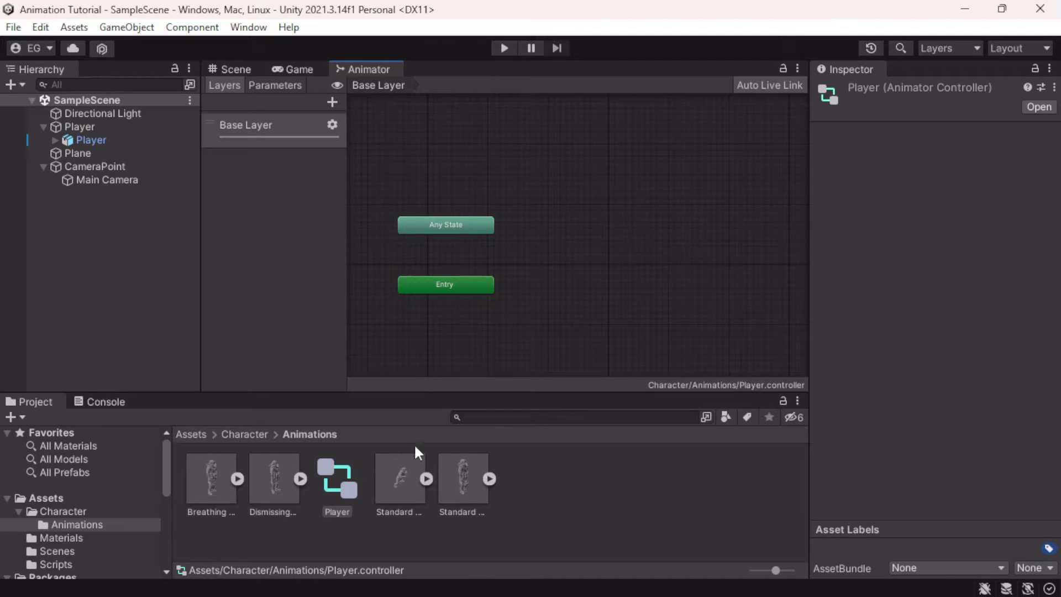
- Add the Standard Walk, Standard Run, Dismissing Gesture and Breathing Idle animations as states in the Base Layer
drag(463, 469, 618, 259)
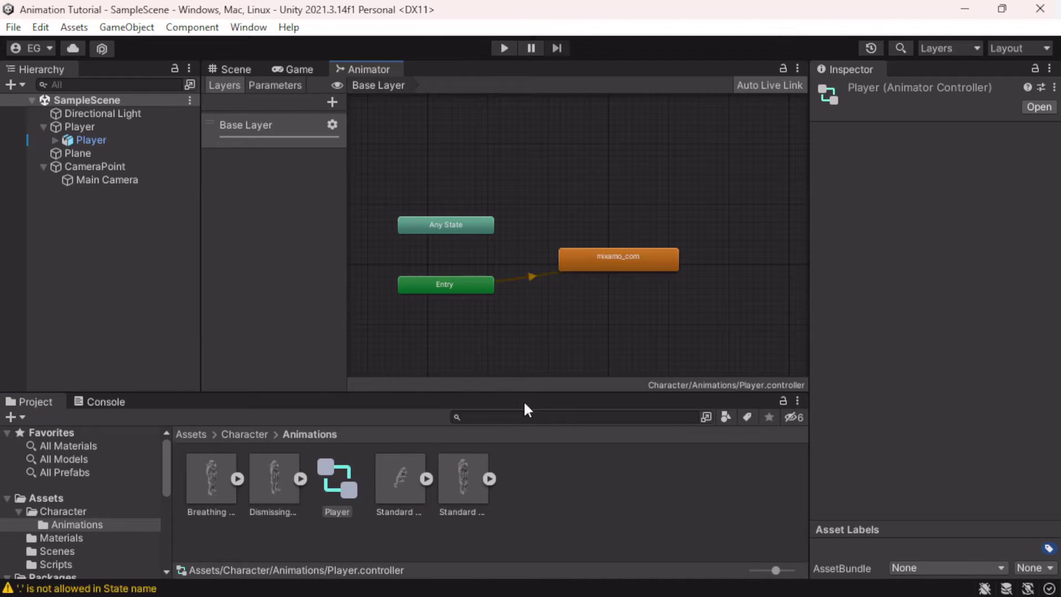
drag(400, 476, 576, 341)
drag(264, 472, 629, 214)
drag(194, 462, 634, 183)
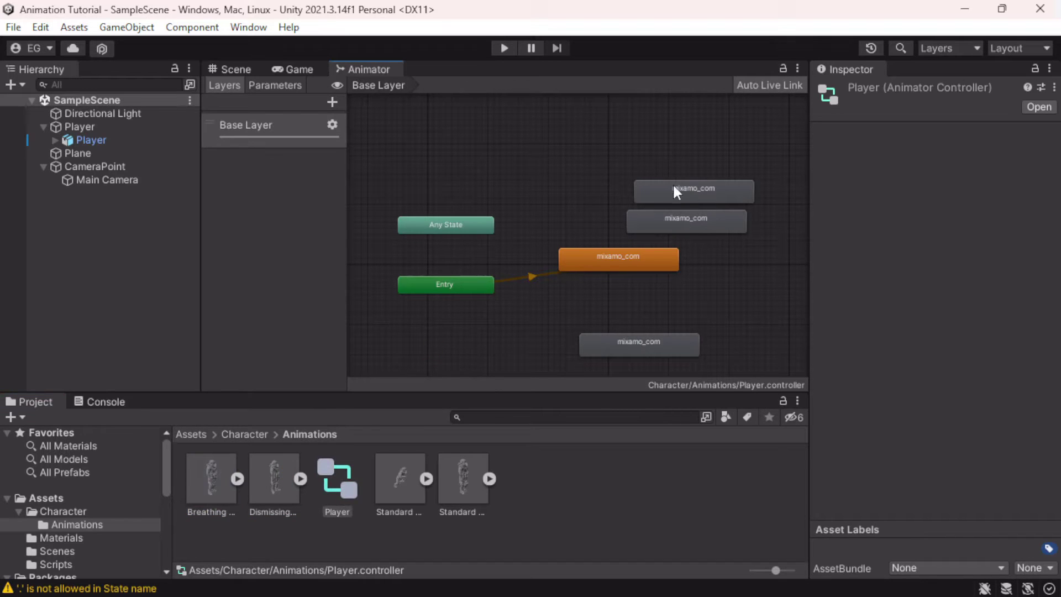
- Rename the Breathing Idle animation's clip as Idle in its import settings and apply the change
click(207, 486)
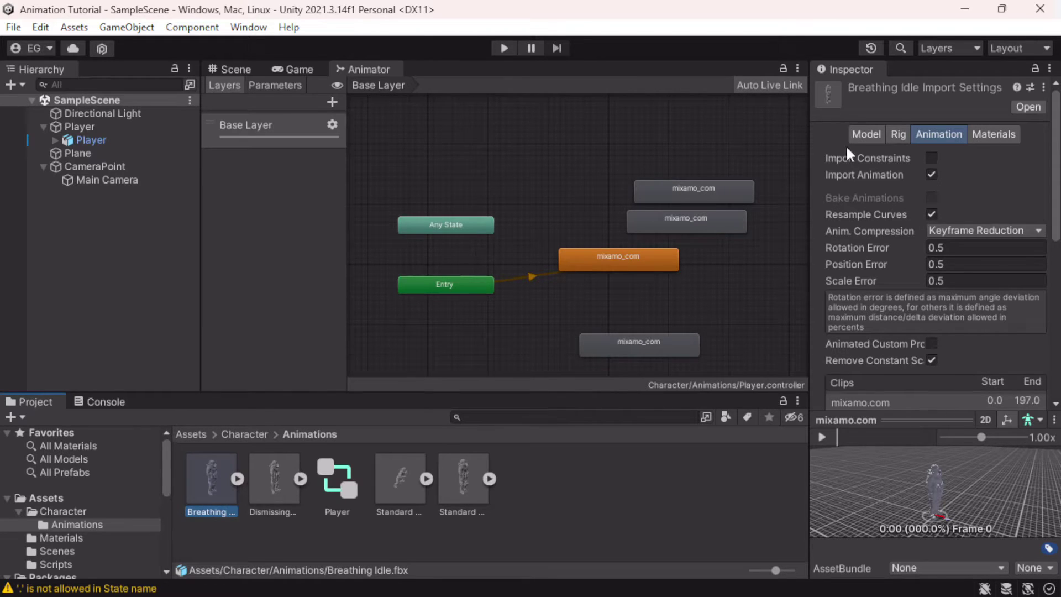
click(871, 133)
click(929, 133)
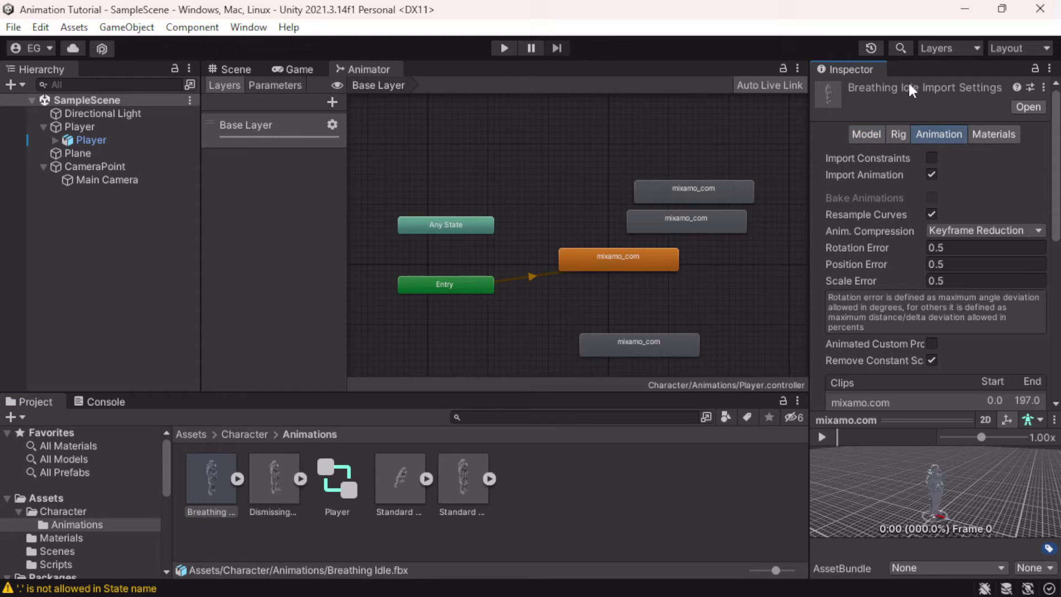
scroll(911, 238, down, 5)
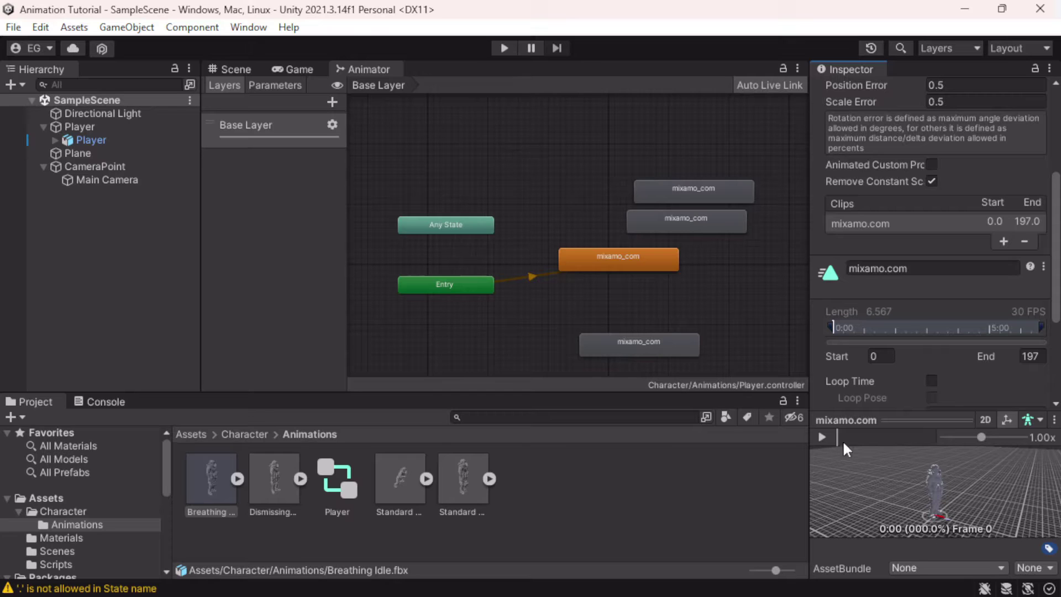
click(821, 437)
click(897, 270)
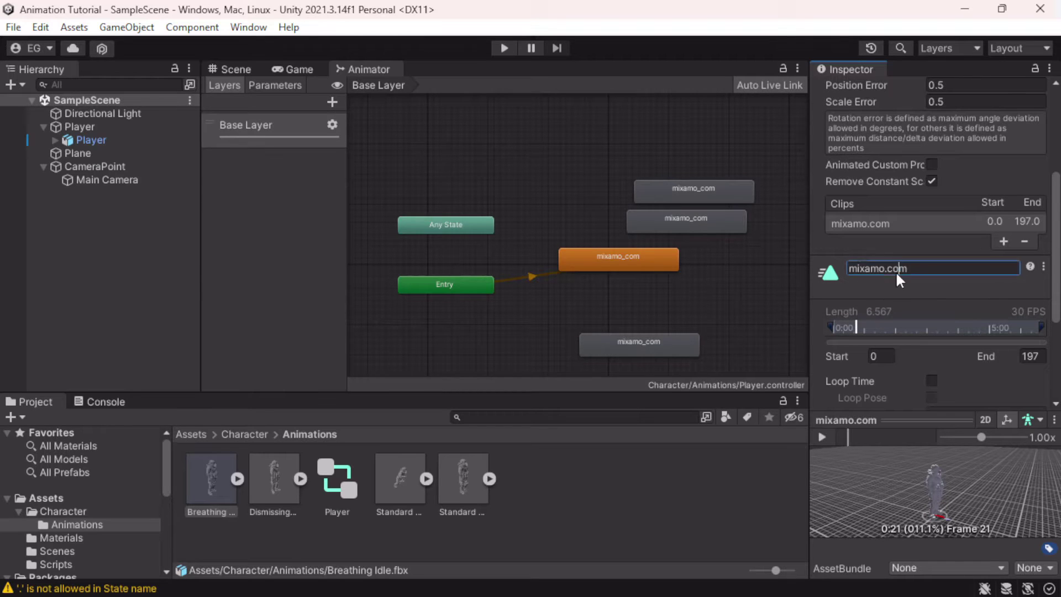
text(Idle)
key(Return)
click(728, 103)
click(509, 338)
- Delete the four mixamo_com states and add the Breathing Idle animation back as the Idle state
middle_drag(604, 267, 576, 261)
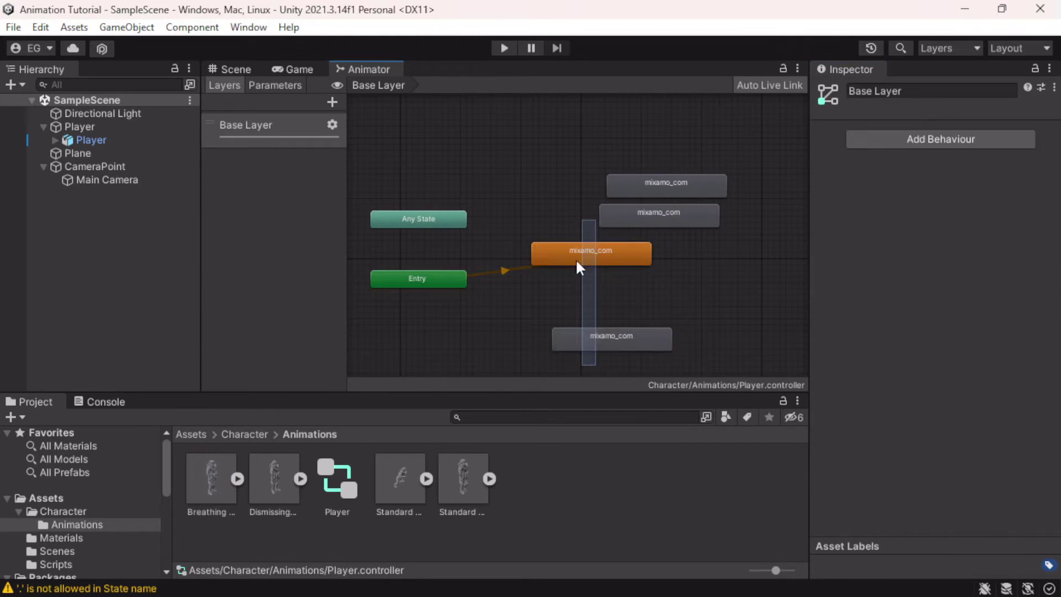
drag(577, 261, 628, 265)
key(Delete)
drag(211, 479, 617, 183)
- Rename the Dismissing Gesture animation's clip as Gesture in its import settings
click(275, 479)
scroll(899, 315, down, 5)
click(891, 180)
text(Gesture)
key(Return)
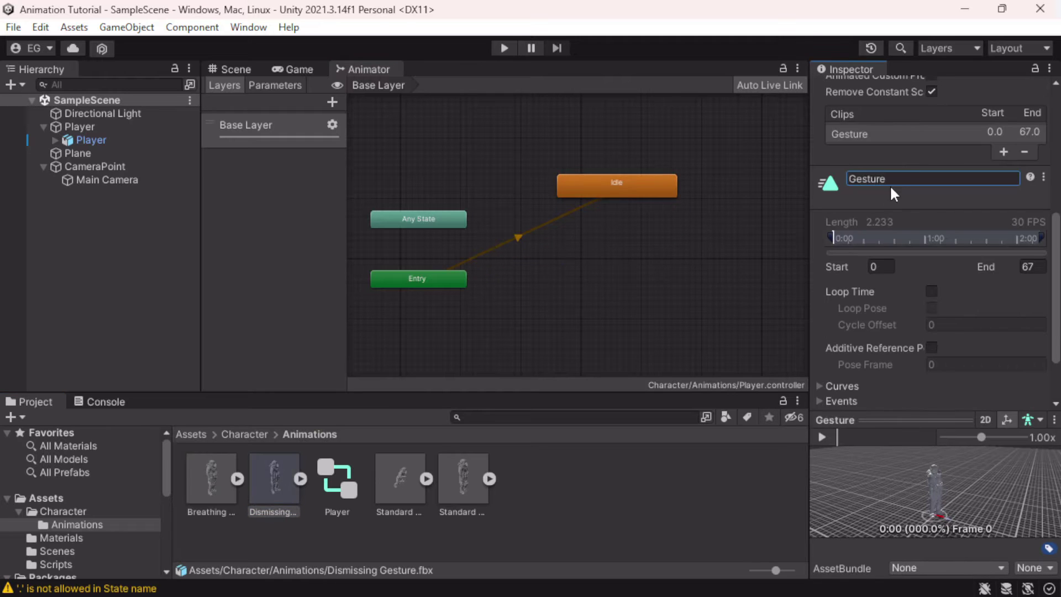
- Apply the pending import changes and rename the Standard Run clip as Run and the Standard Walk clip as Walk
click(400, 481)
click(517, 344)
click(878, 179)
text(Run)
click(470, 488)
click(517, 342)
click(873, 179)
text(Walk)
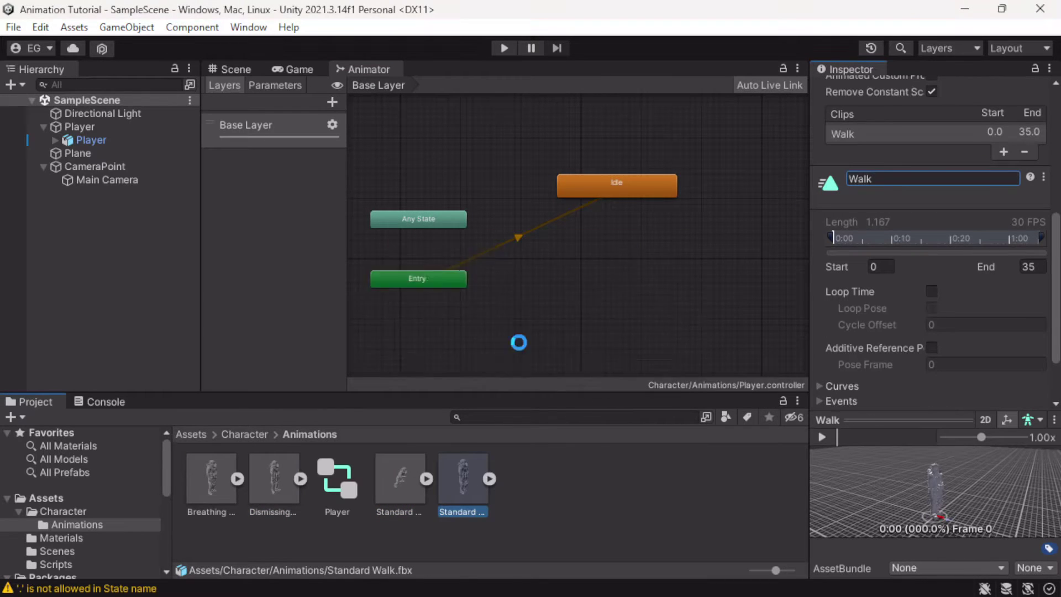
- Add the Gesture, Run and Walk clips as states, delete the Gesture state and place Run directly below Idle
drag(259, 507, 728, 186)
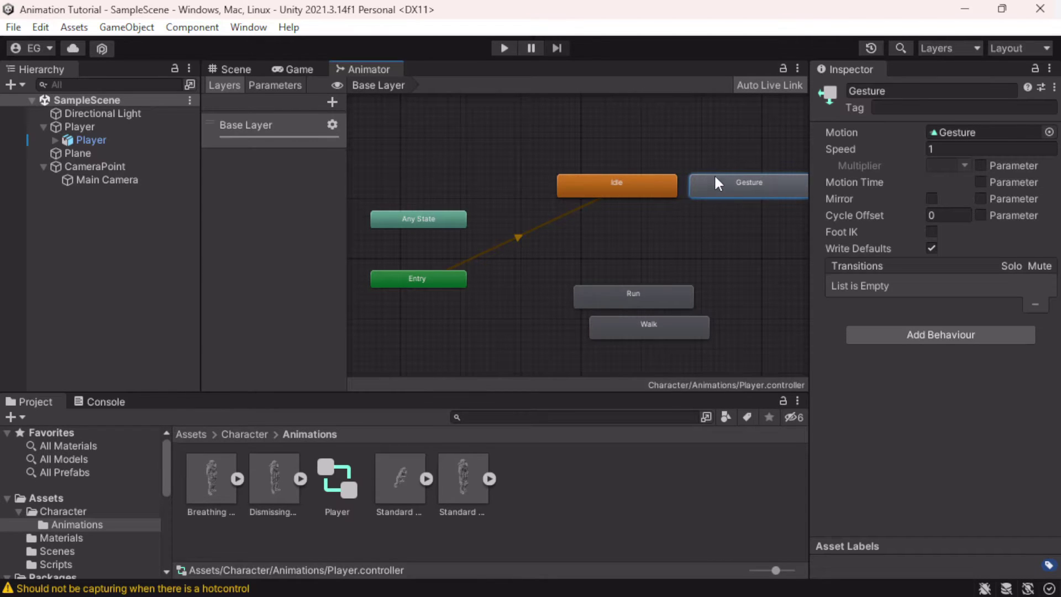
key(Delete)
mouse_move(614, 299)
mouse_down()
mouse_move(610, 243)
mouse_move(599, 242)
mouse_up()
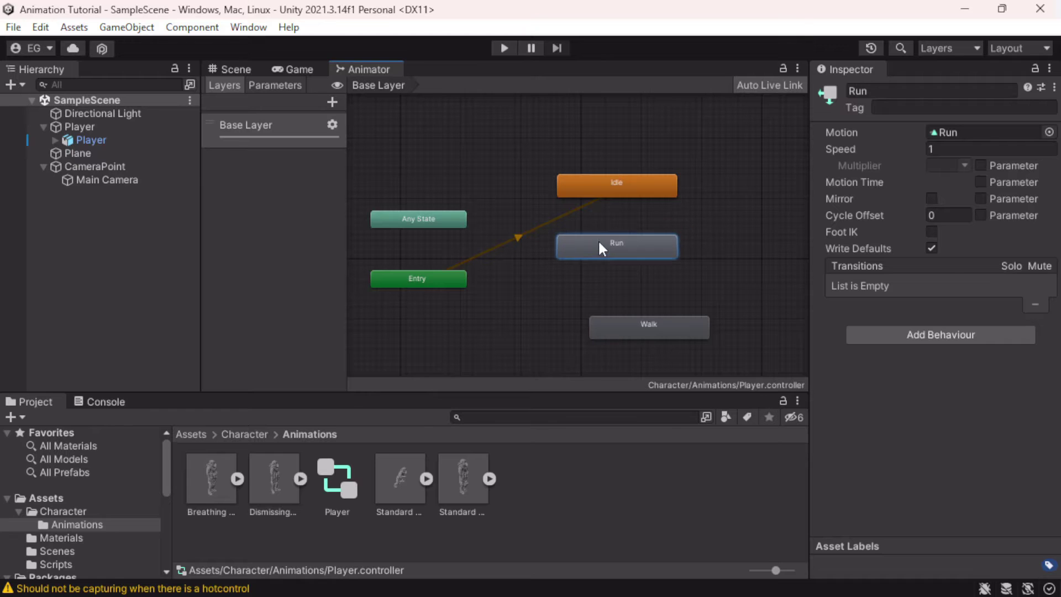
- Line up the Walk state beneath Run and move both states together to the right side of Idle
mouse_move(621, 312)
mouse_down()
mouse_move(595, 283)
mouse_move(588, 290)
mouse_up()
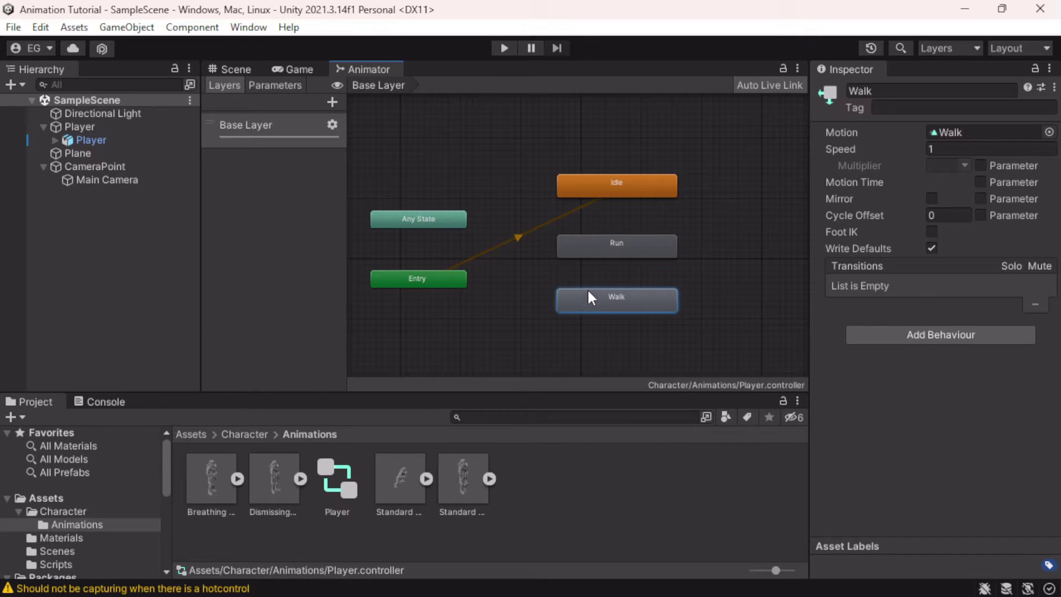
click(539, 191)
middle_drag(636, 236, 597, 218)
drag(587, 304, 621, 231)
drag(595, 235, 722, 177)
middle_drag(439, 247, 546, 247)
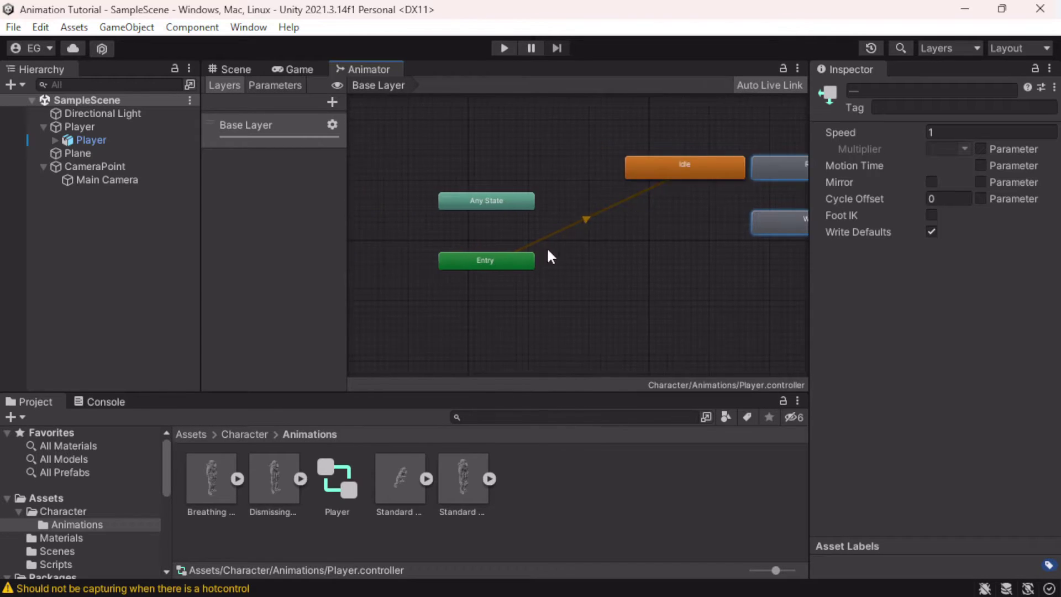
scroll(546, 247, up, 5)
middle_drag(604, 166, 426, 262)
click(571, 199)
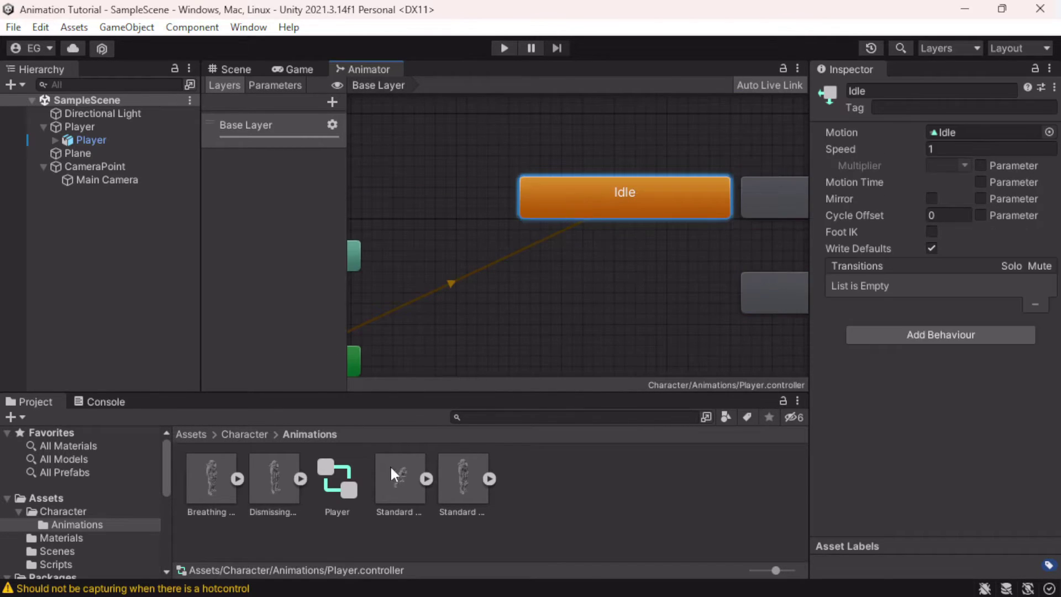
- Enable Loop Time for the Breathing Idle animation's clip and apply its import settings
click(393, 476)
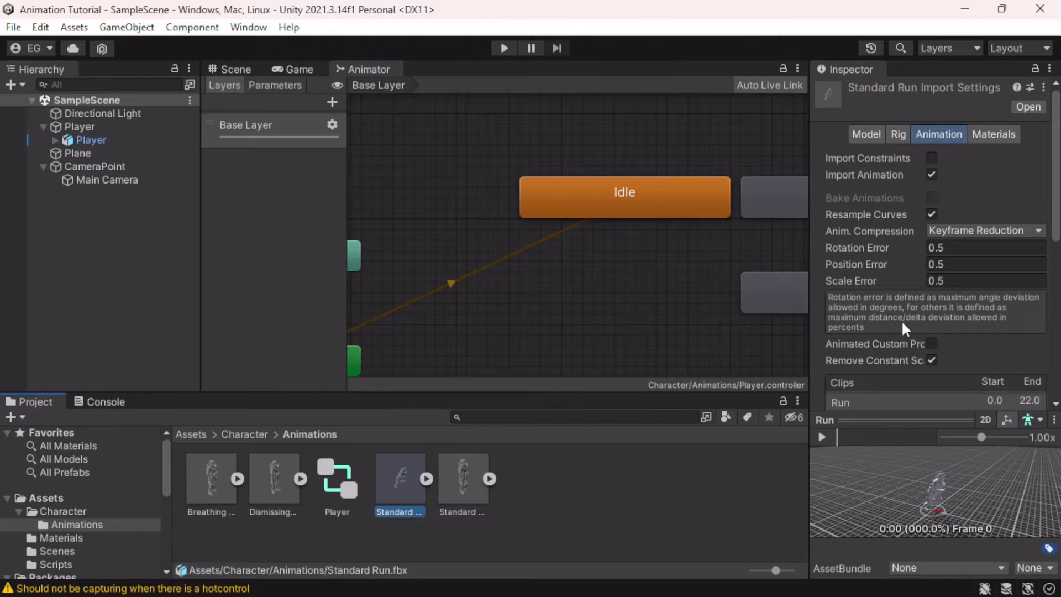
scroll(903, 323, down, 5)
scroll(895, 287, down, 1)
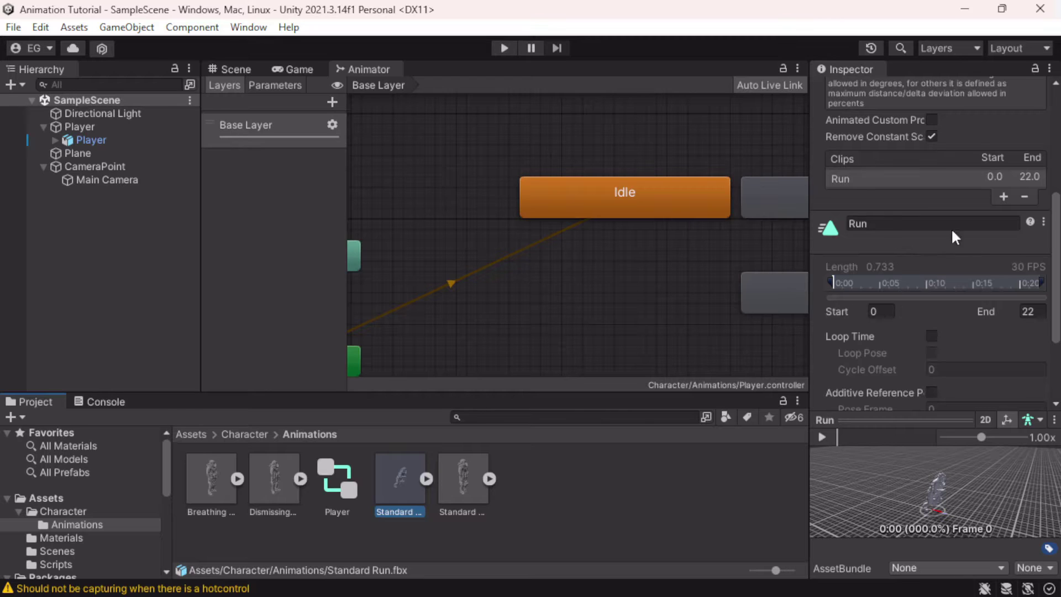
click(205, 492)
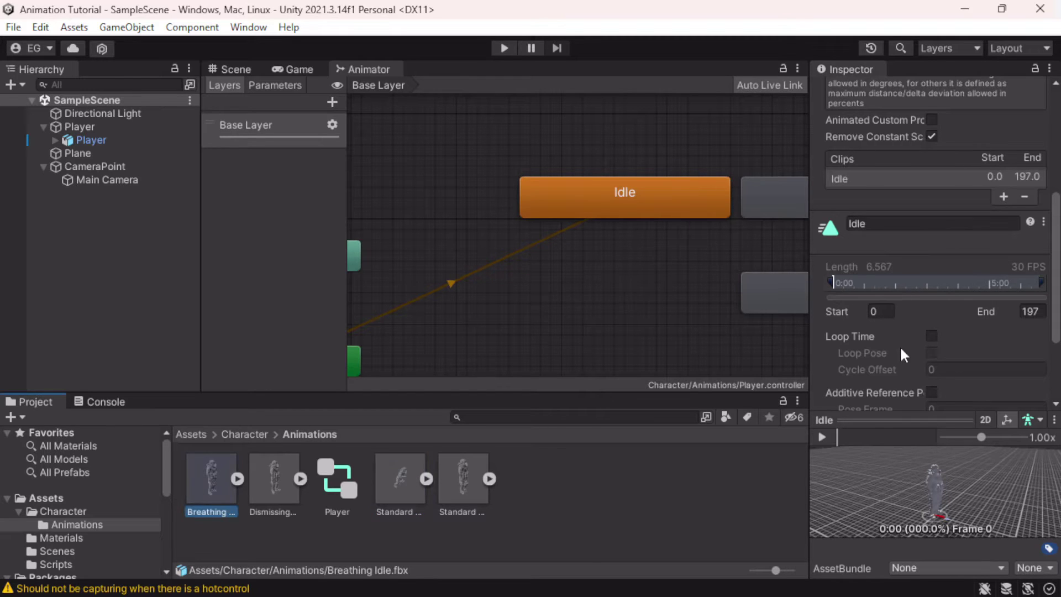
click(931, 336)
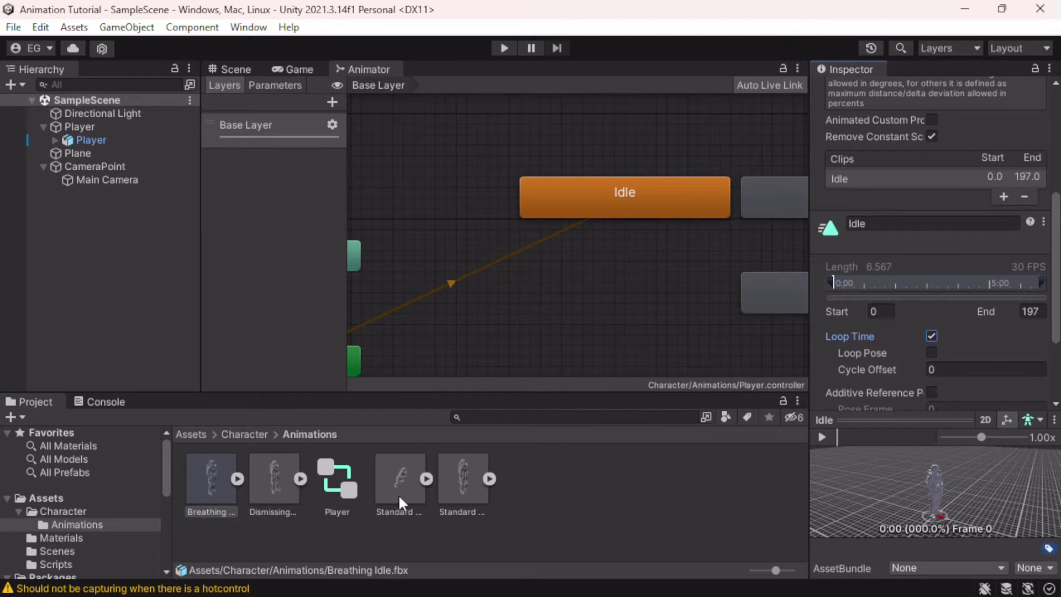
click(463, 480)
click(509, 339)
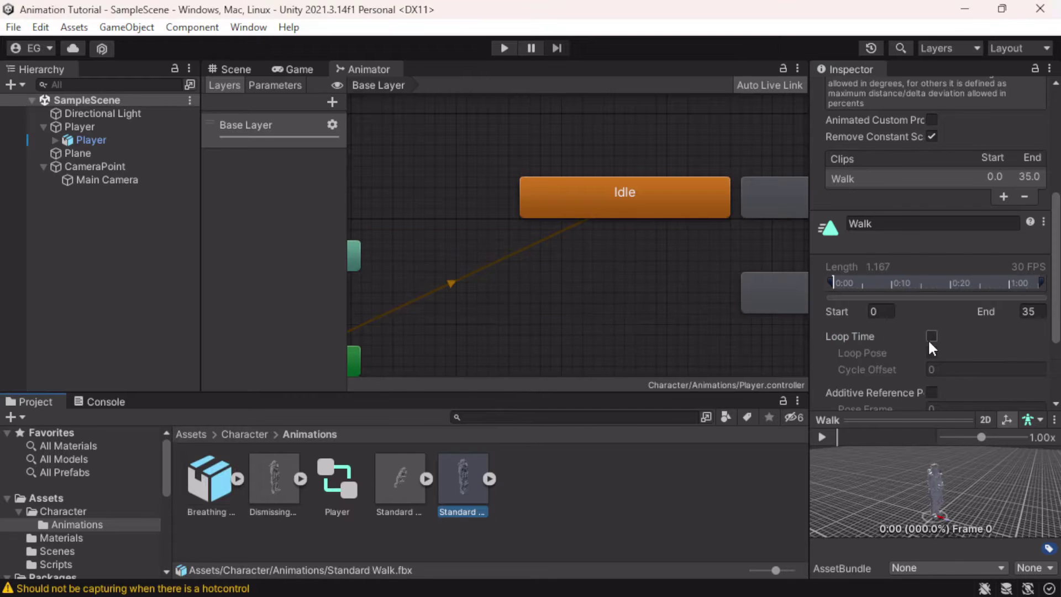
- Enable Loop Time for the Standard Walk and Standard Run clips and apply both import settings
click(932, 336)
click(401, 480)
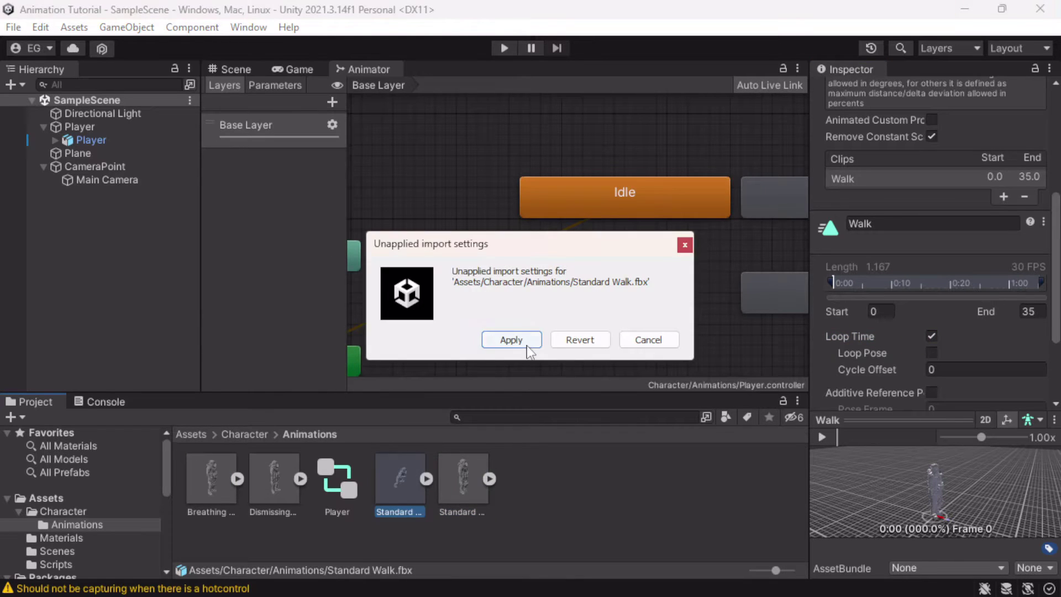
click(527, 346)
click(932, 336)
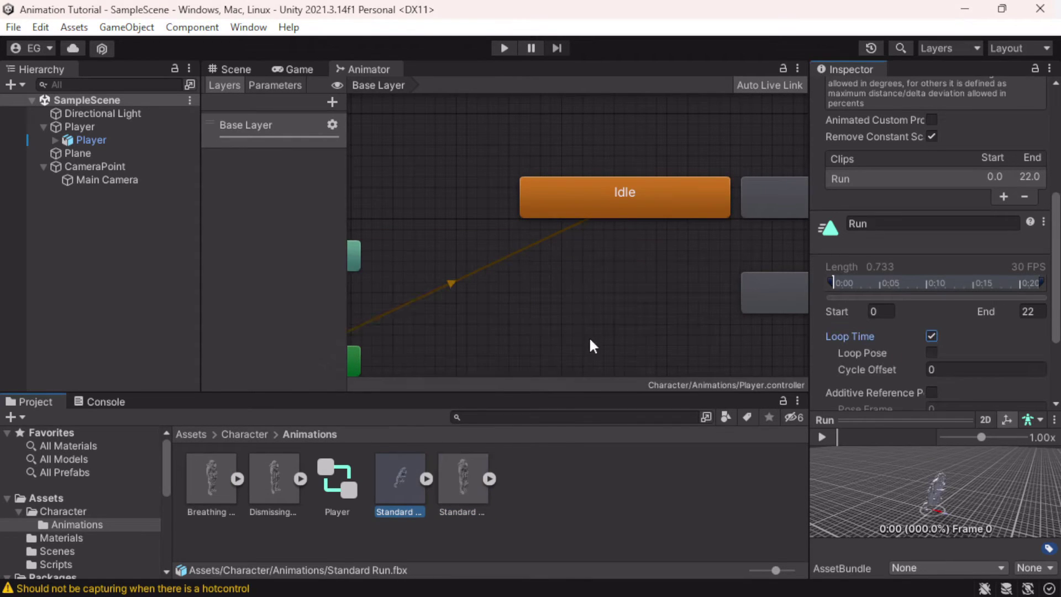
click(489, 369)
click(524, 338)
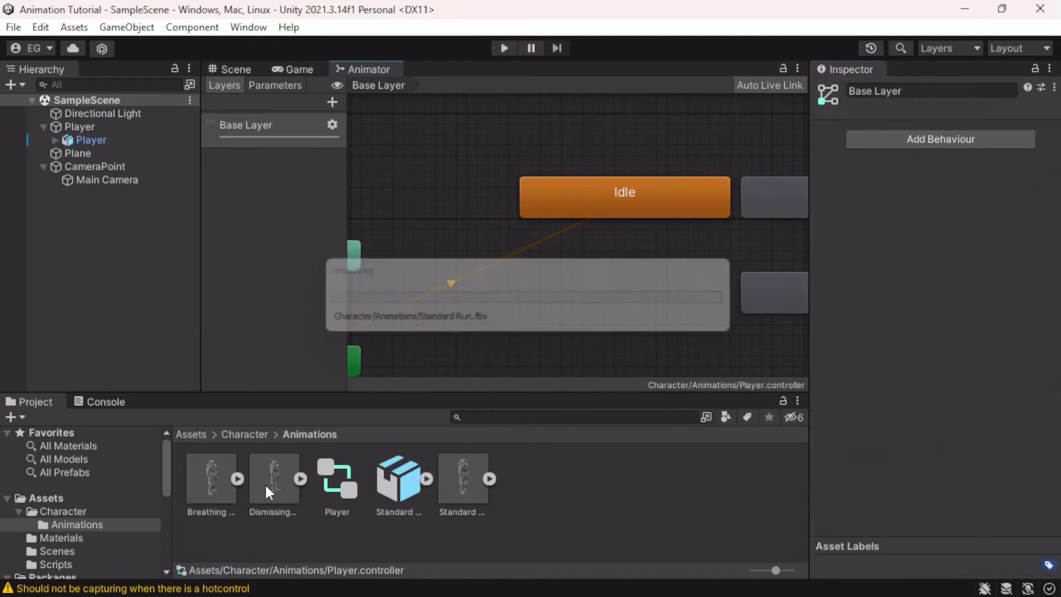
- Check the Loop Time setting of the Gesture, Walk, Run and Idle clips
click(266, 483)
scroll(943, 332, down, 10)
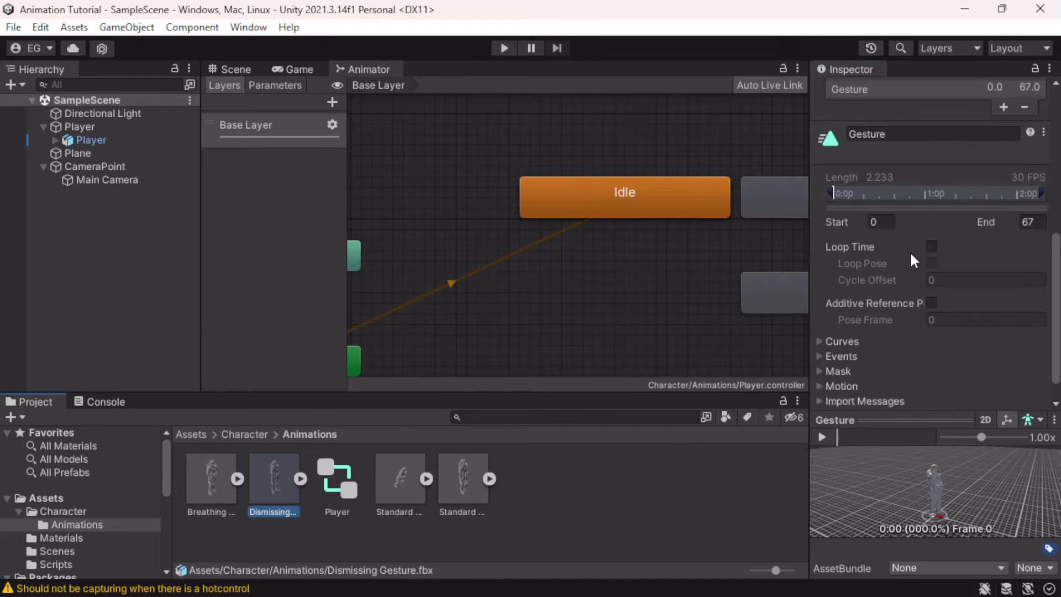
click(461, 493)
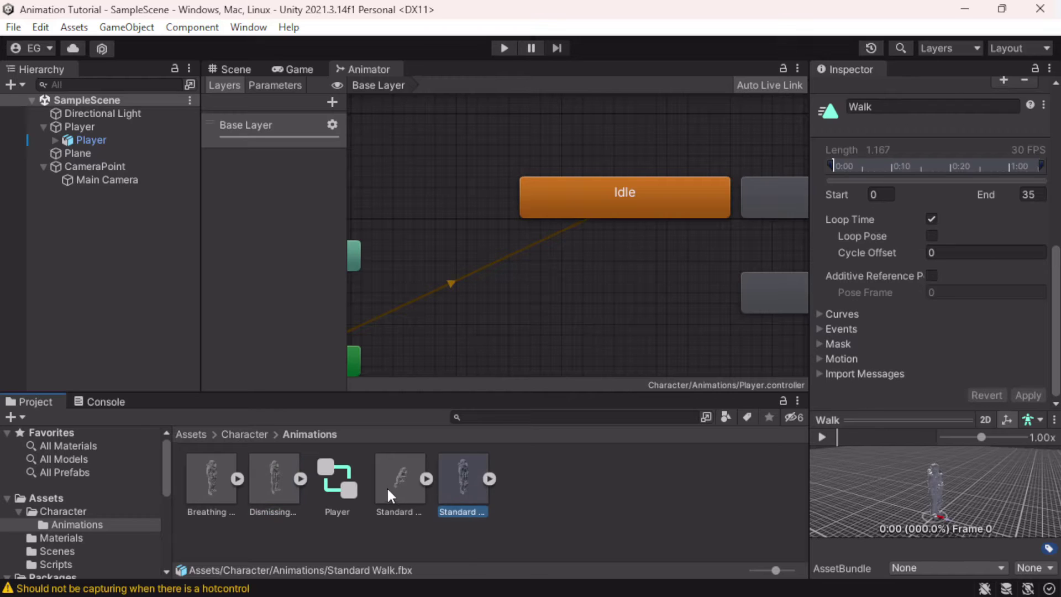
click(390, 485)
click(203, 485)
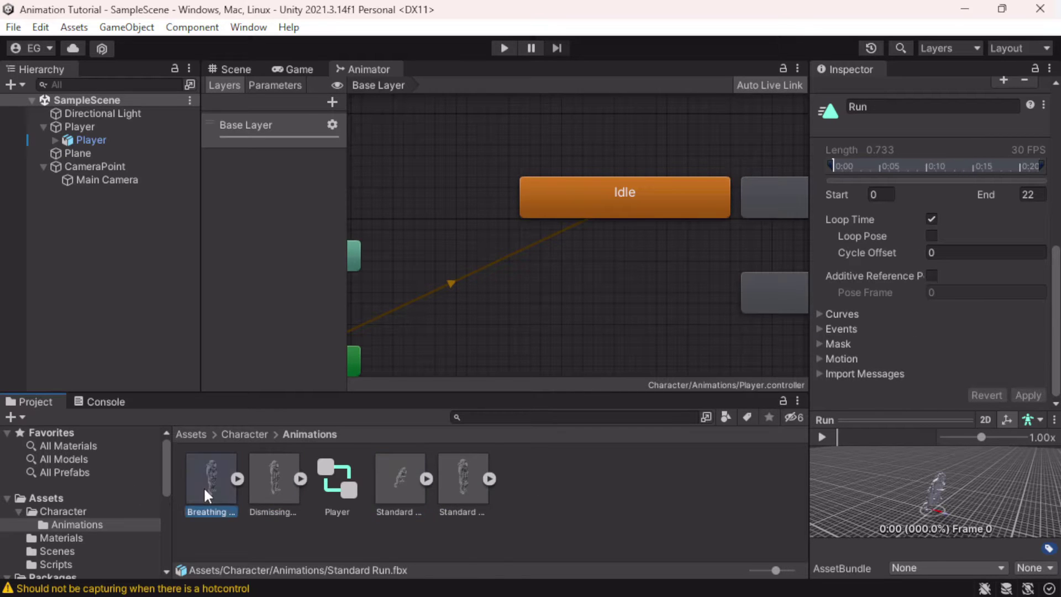
- Widen the gap between the Idle state and the Run and Walk states beside it
scroll(554, 273, down, 3)
middle_drag(541, 273, 454, 291)
drag(646, 206, 709, 309)
middle_drag(709, 309, 550, 275)
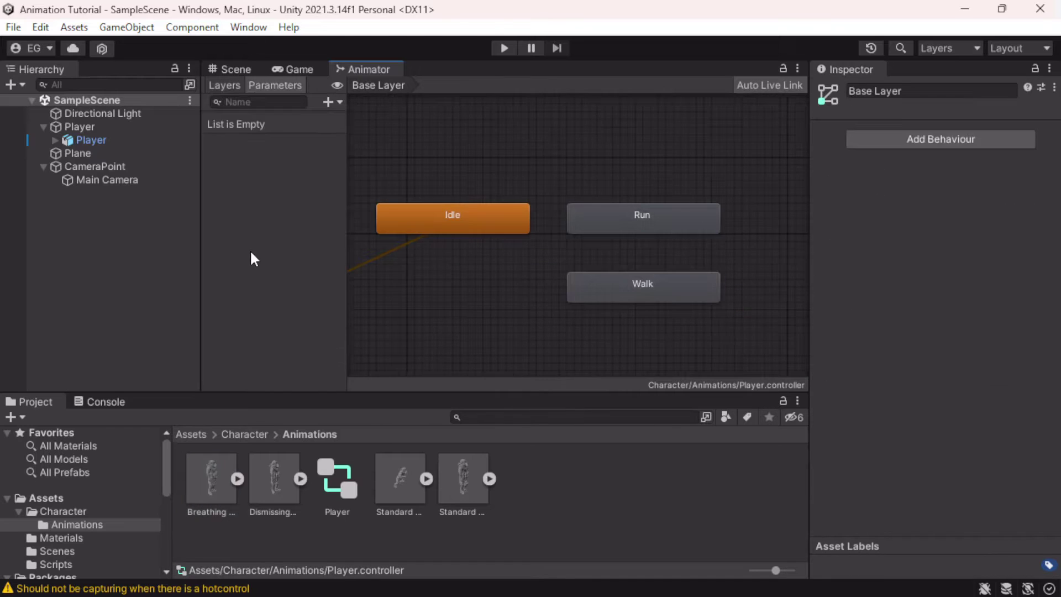
- Add a Bool parameter named isMoving to the Player Animator Controller
click(330, 101)
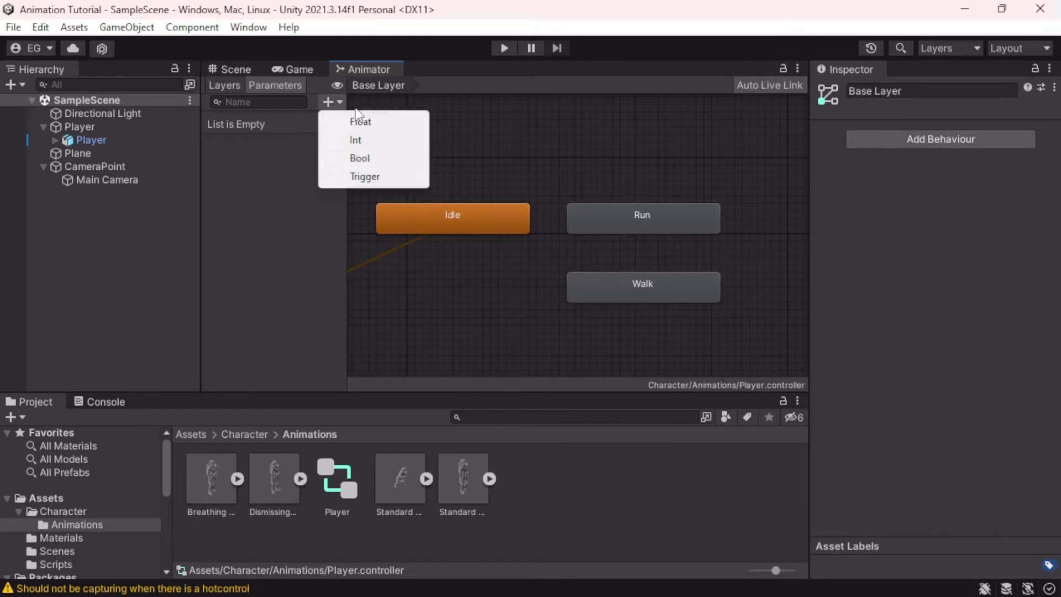
click(357, 159)
text(isMovi9n)
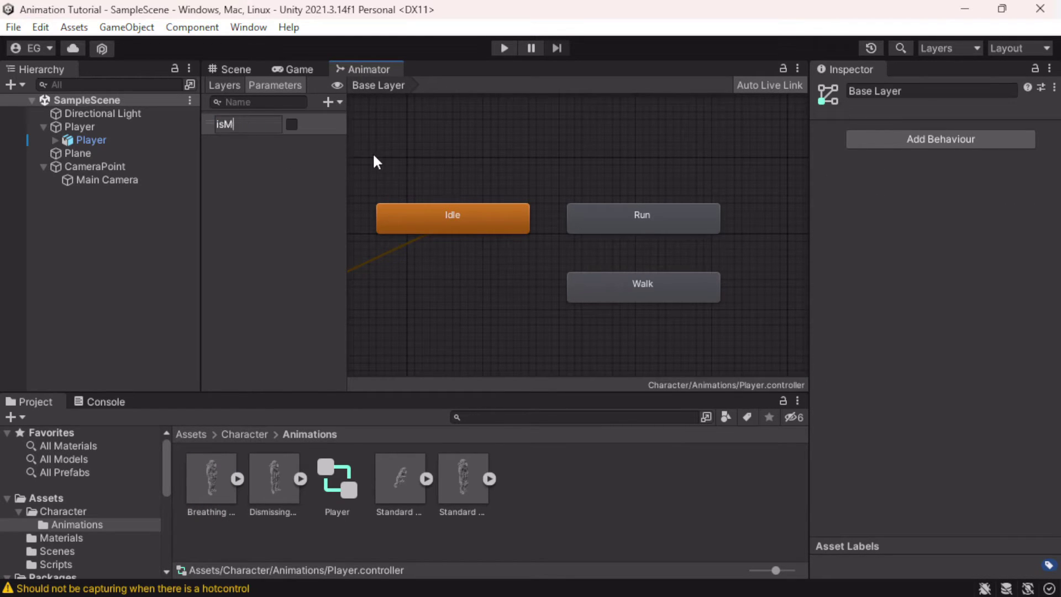
key(BackSpace)
key(BackSpace)
text(ng)
key(Return)
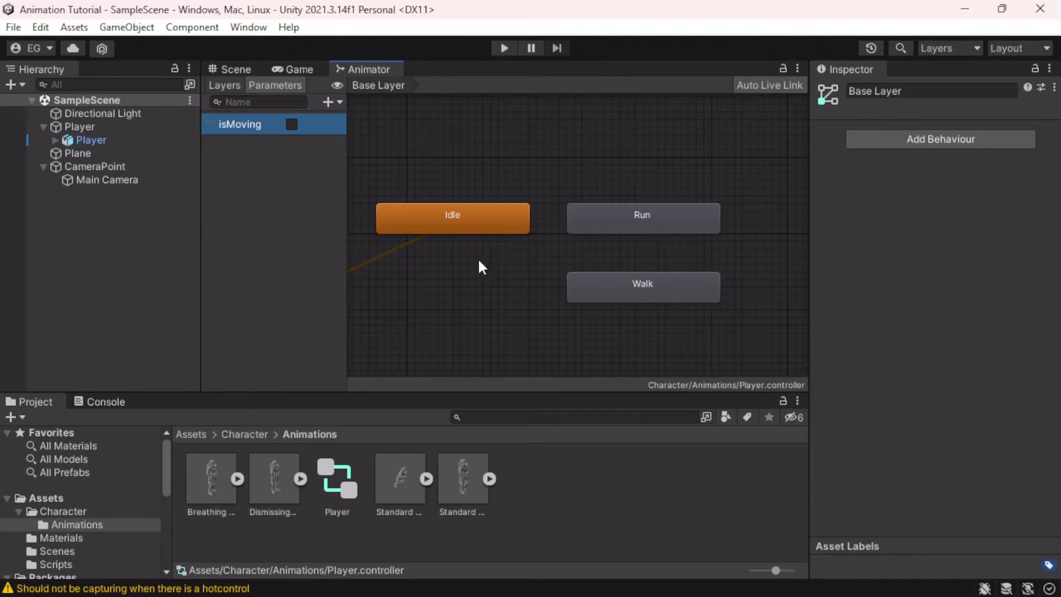
- Make a transition from Idle to Walk and place the Walk state directly below Idle
right_click(484, 217)
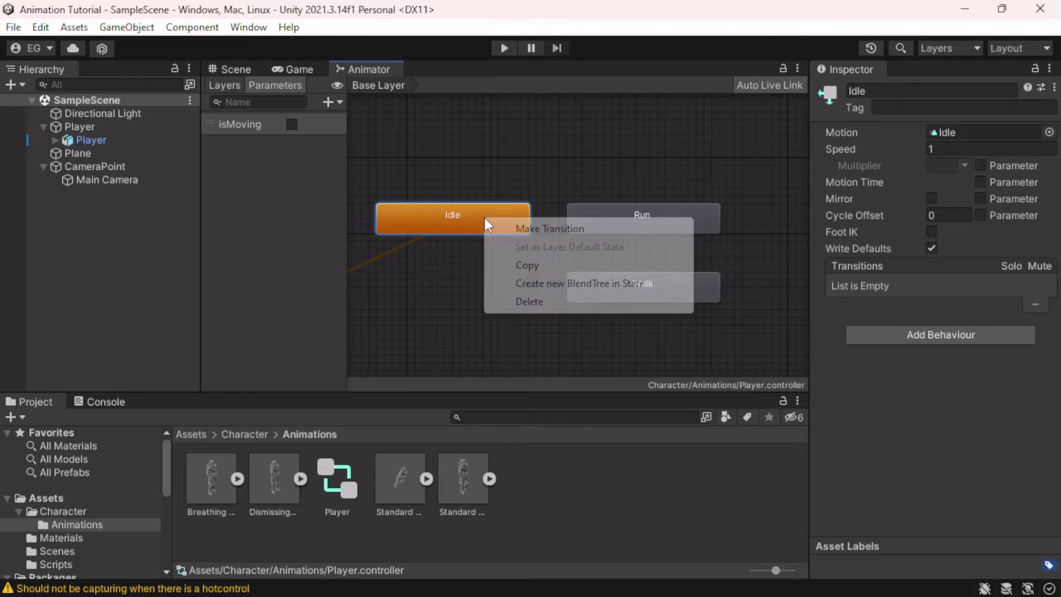
click(509, 232)
click(595, 292)
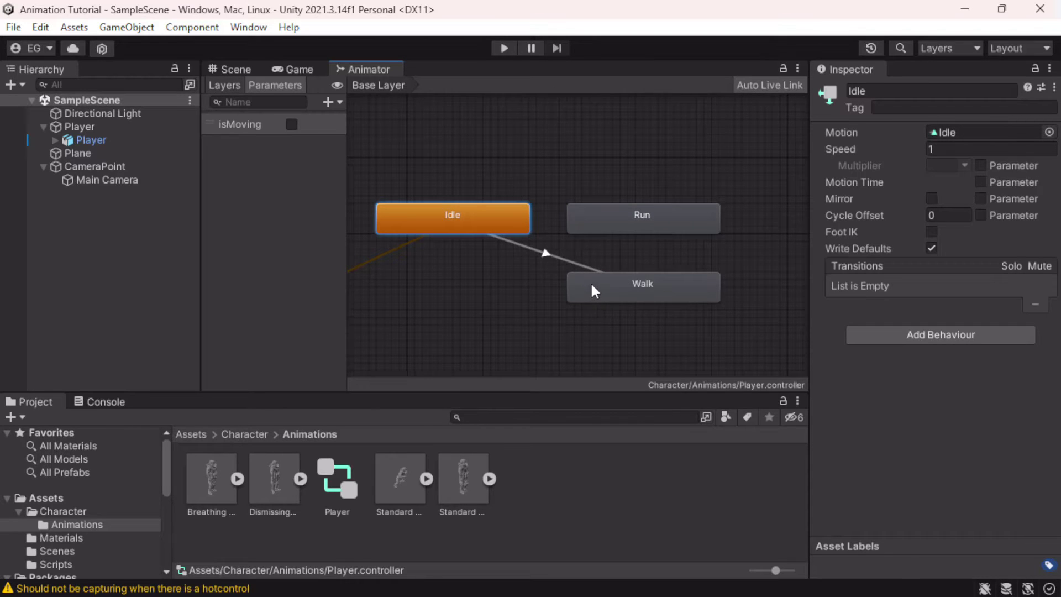
drag(591, 281, 436, 276)
middle_drag(488, 281, 523, 272)
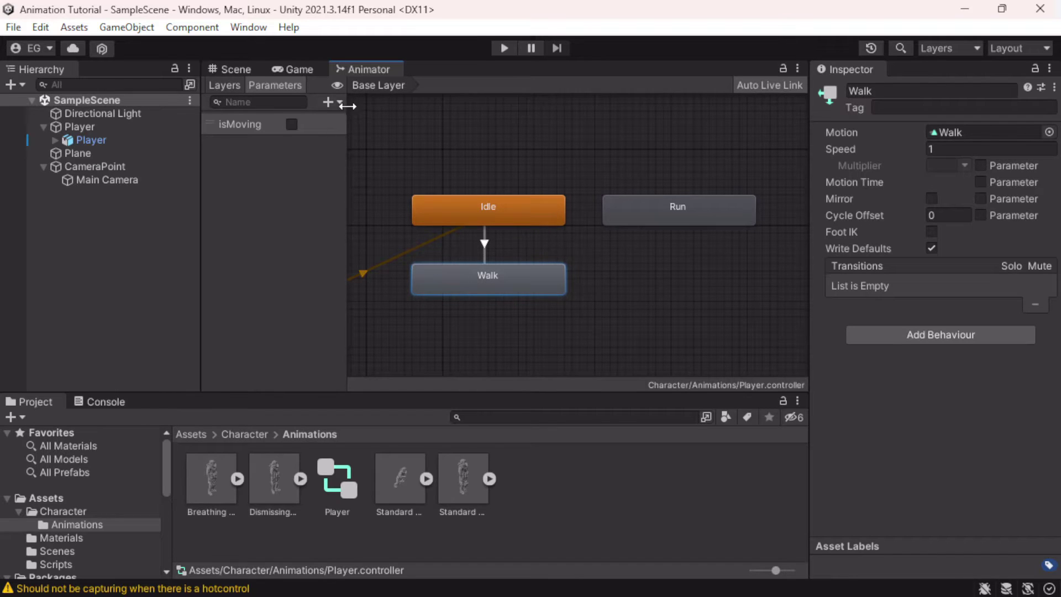
- Add a second Bool parameter named isRunning
click(330, 102)
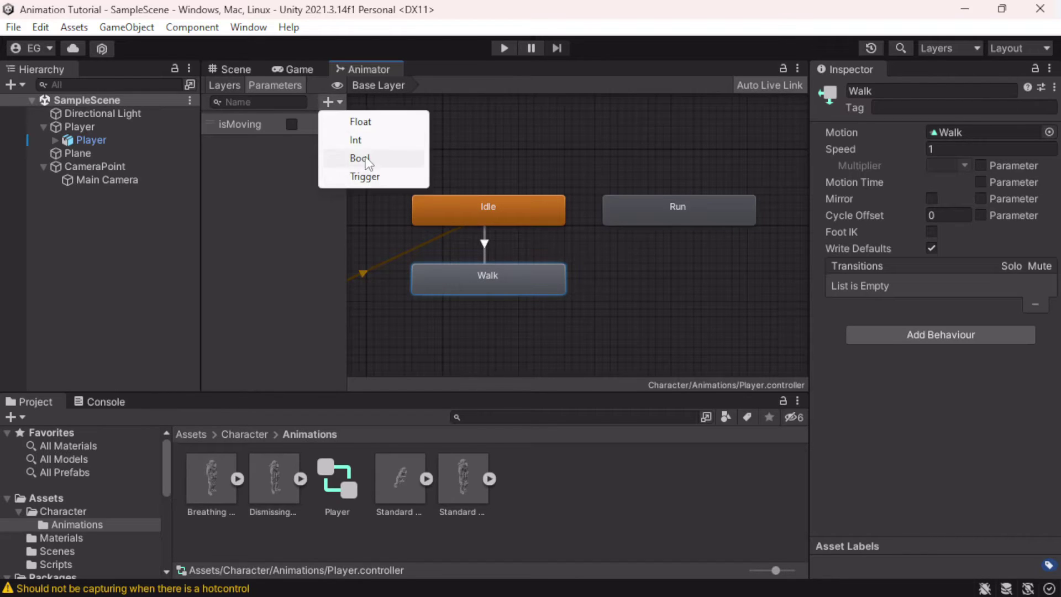
click(372, 157)
text(isRunning)
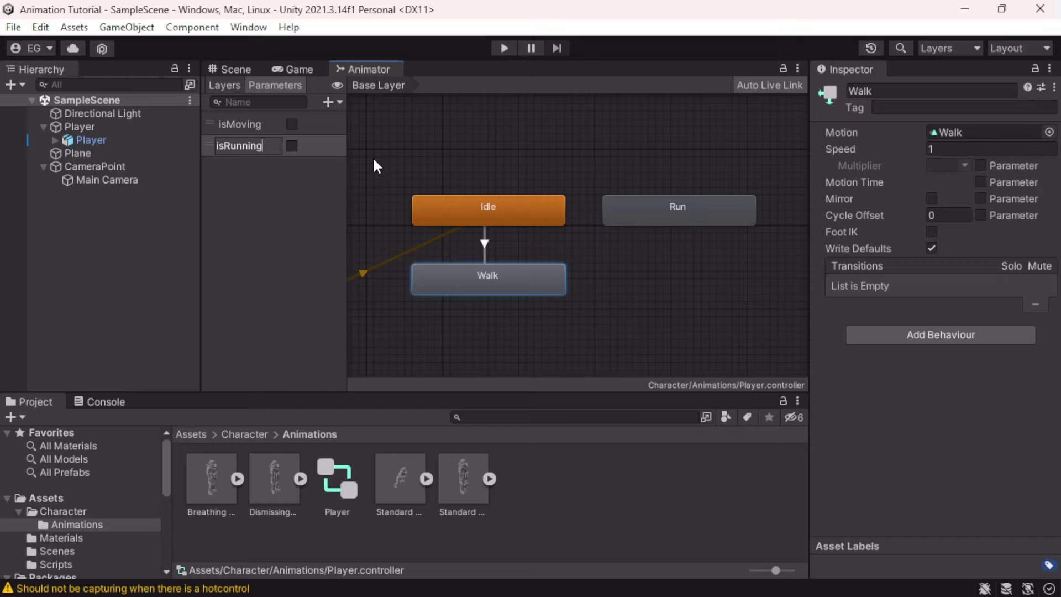
key(Return)
- Make a return transition from Walk to Idle and shift the Idle state slightly upward
scroll(569, 189, up, 2)
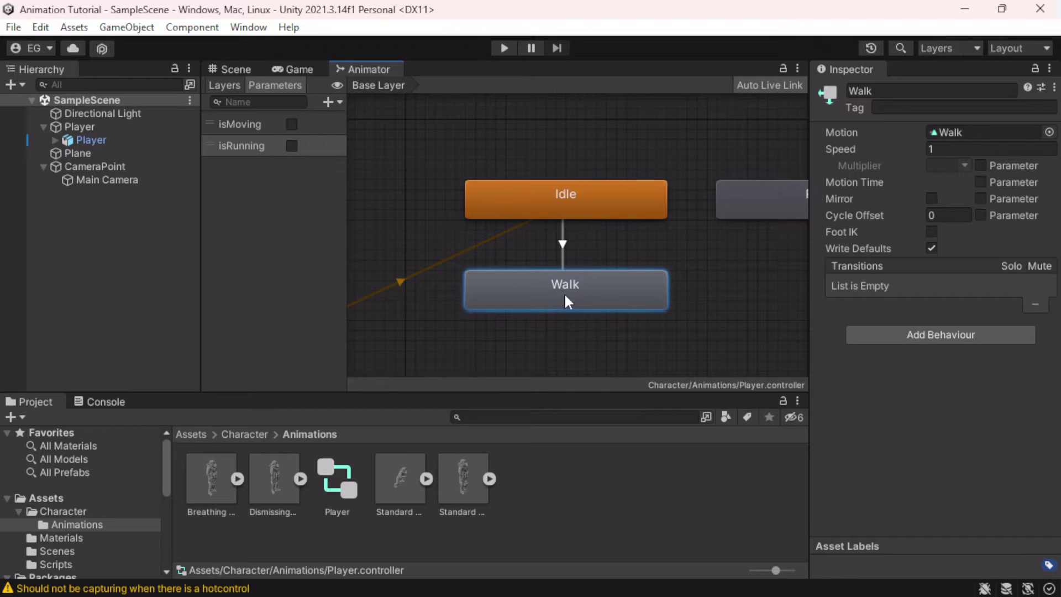
right_click(593, 298)
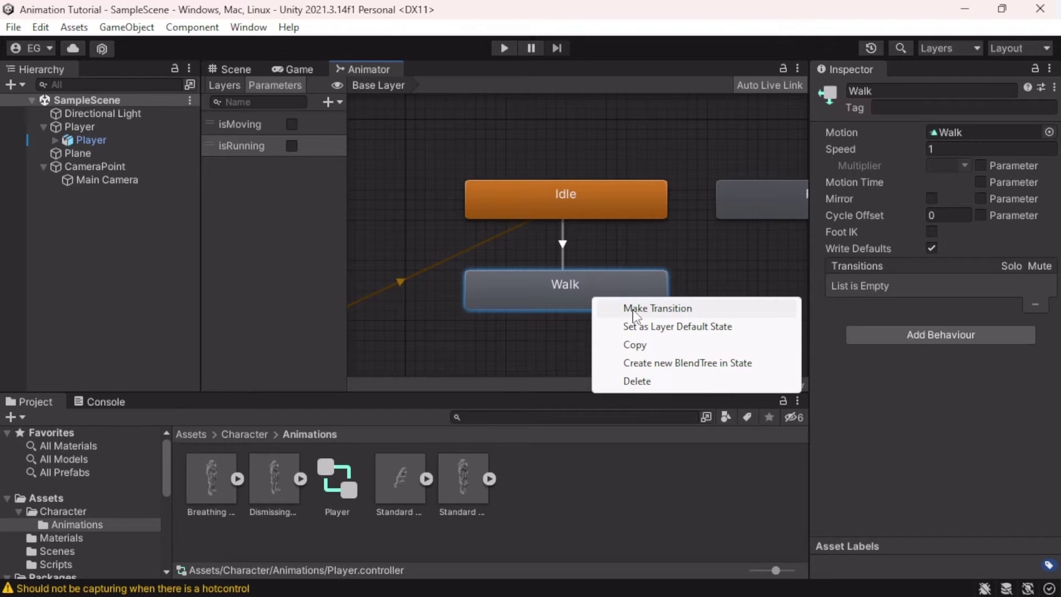
click(634, 308)
click(619, 203)
click(563, 237)
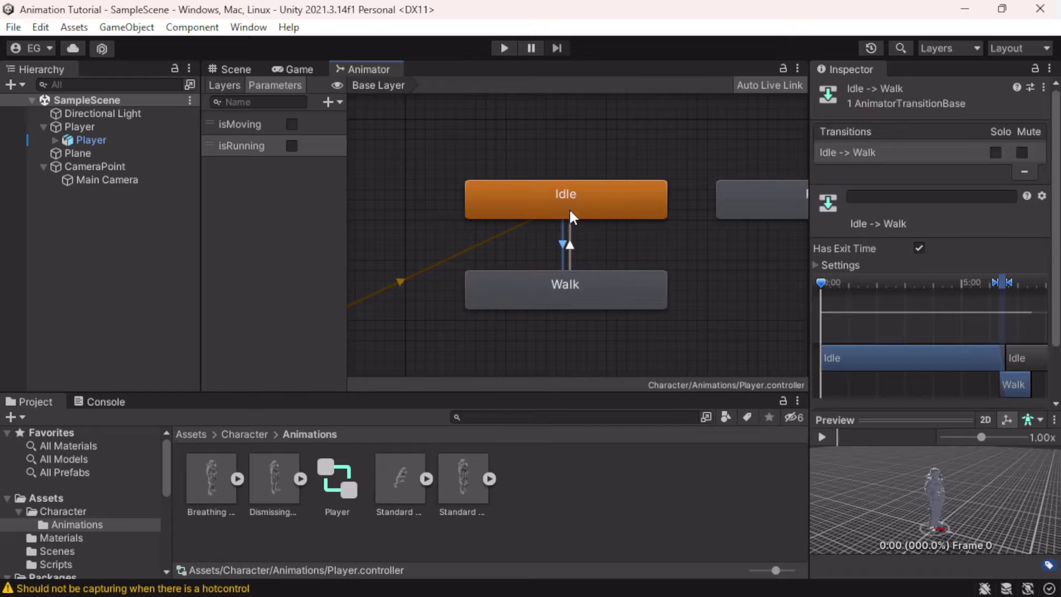
drag(547, 201, 548, 191)
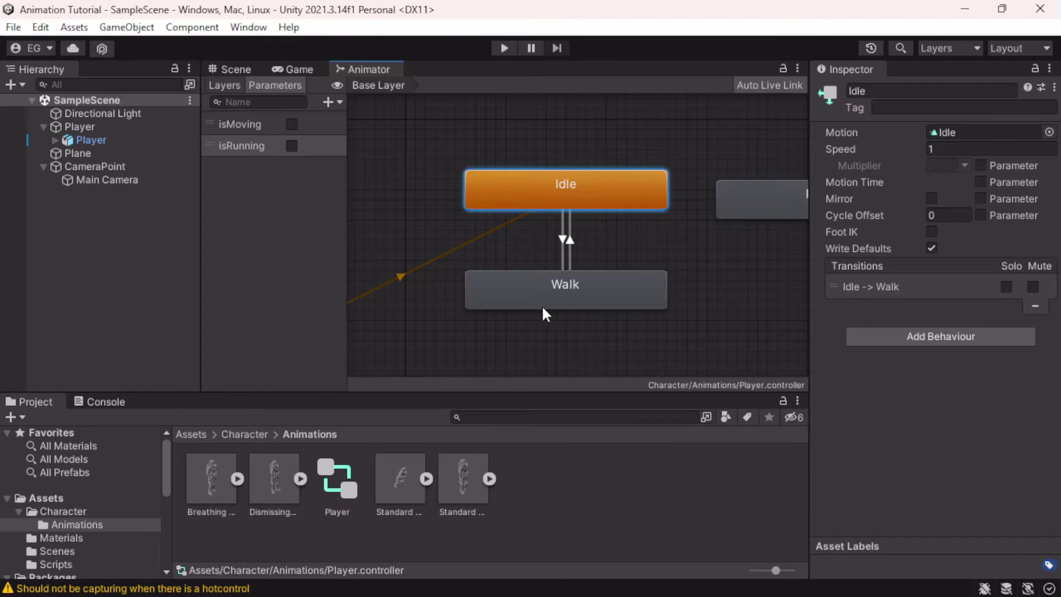
- Add the condition isMoving true to the Idle -> Walk transition
click(568, 239)
scroll(900, 197, down, 2)
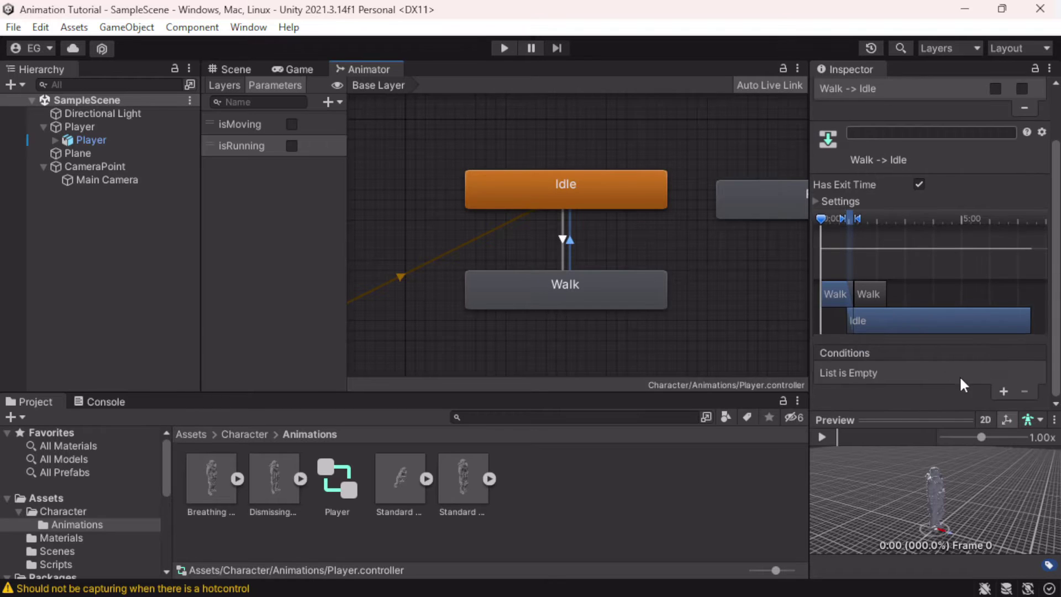
click(562, 240)
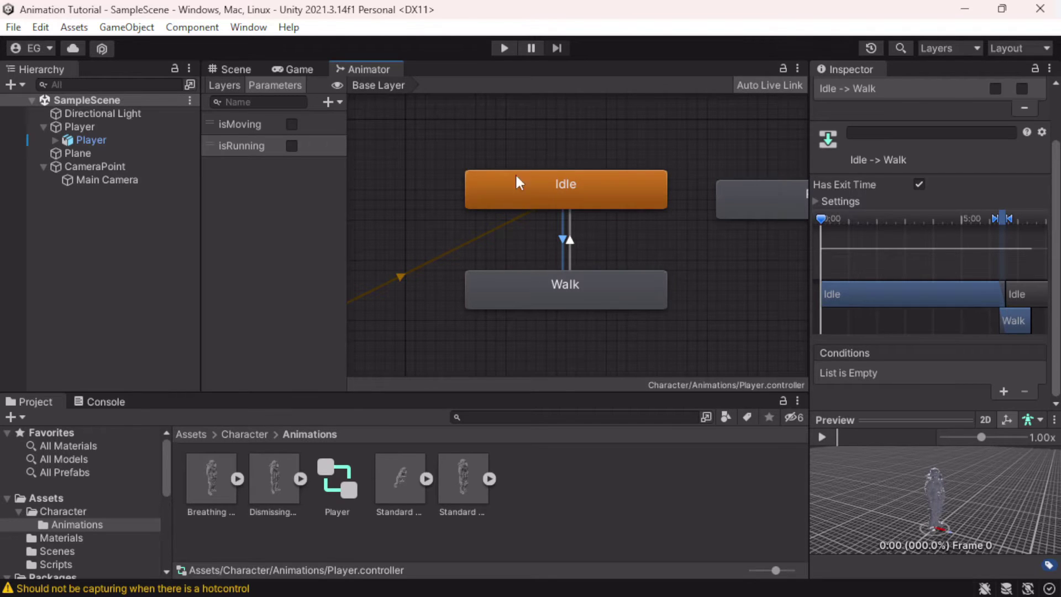
click(263, 119)
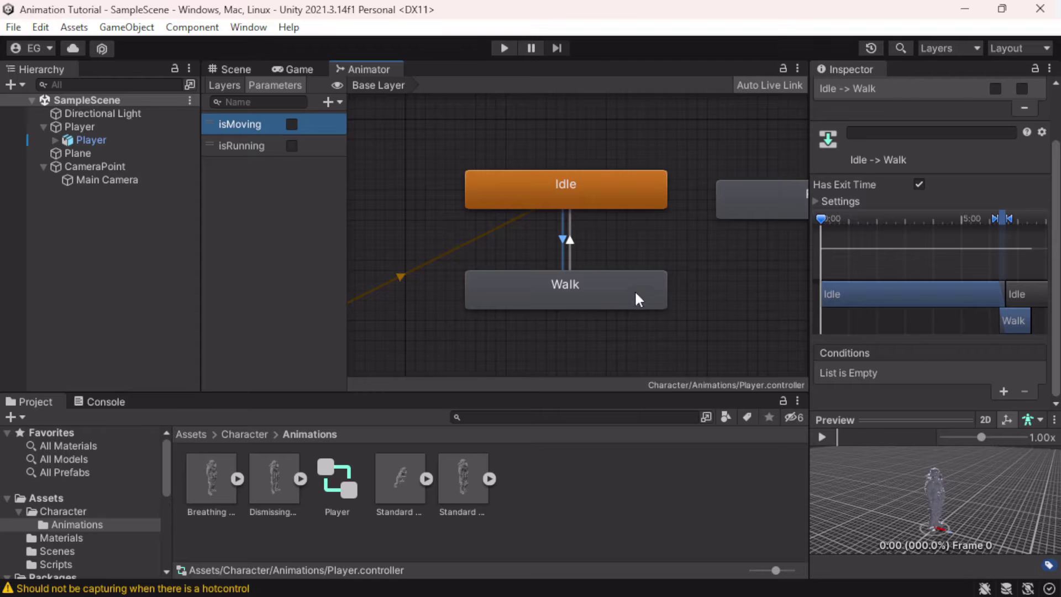
click(998, 393)
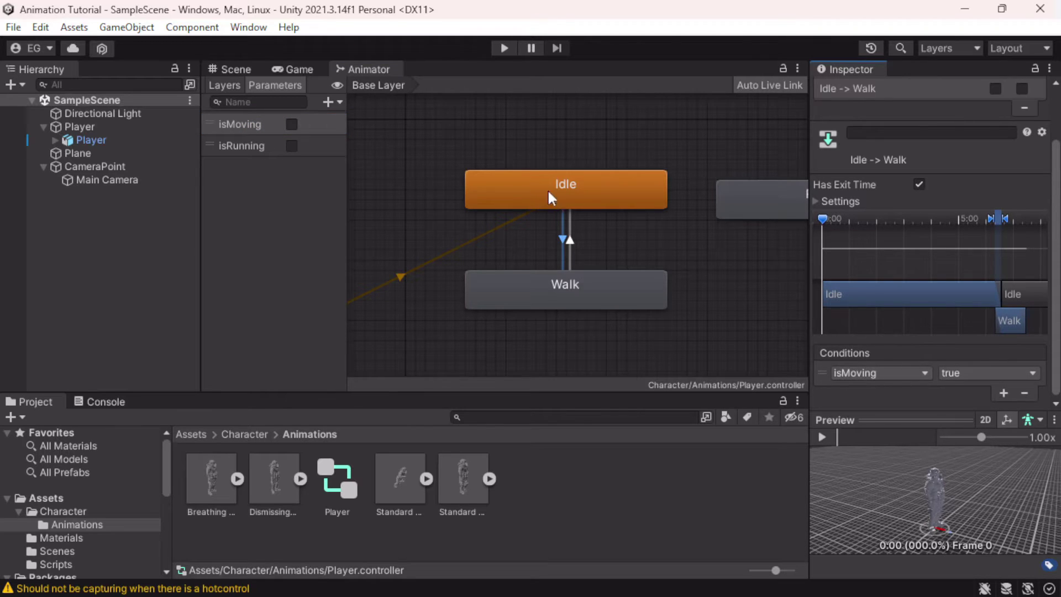
- Add a condition to the Walk -> Idle transition requiring isMoving to be false
click(570, 239)
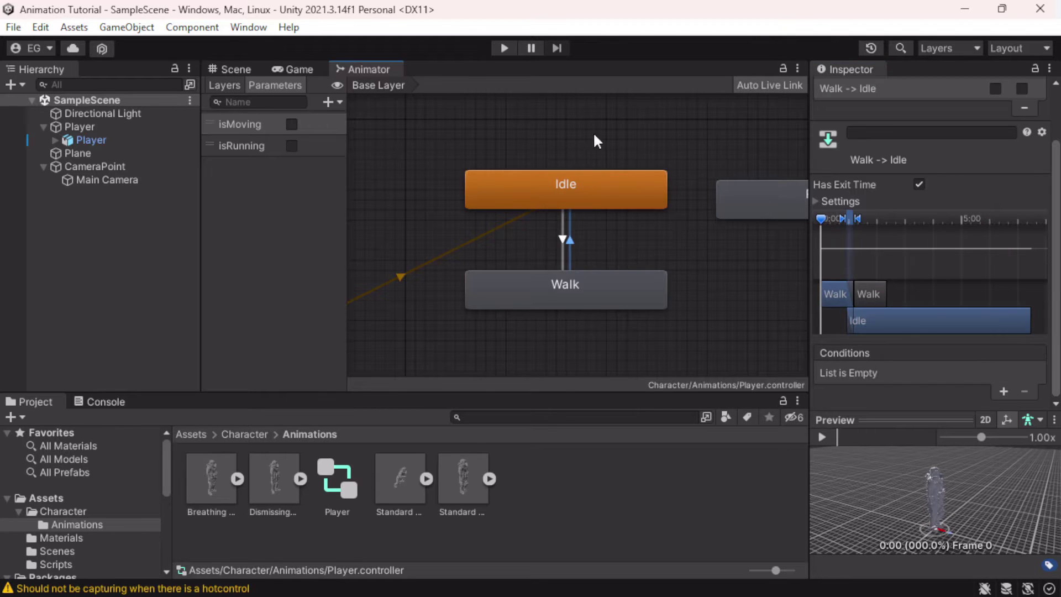
click(1004, 392)
click(973, 373)
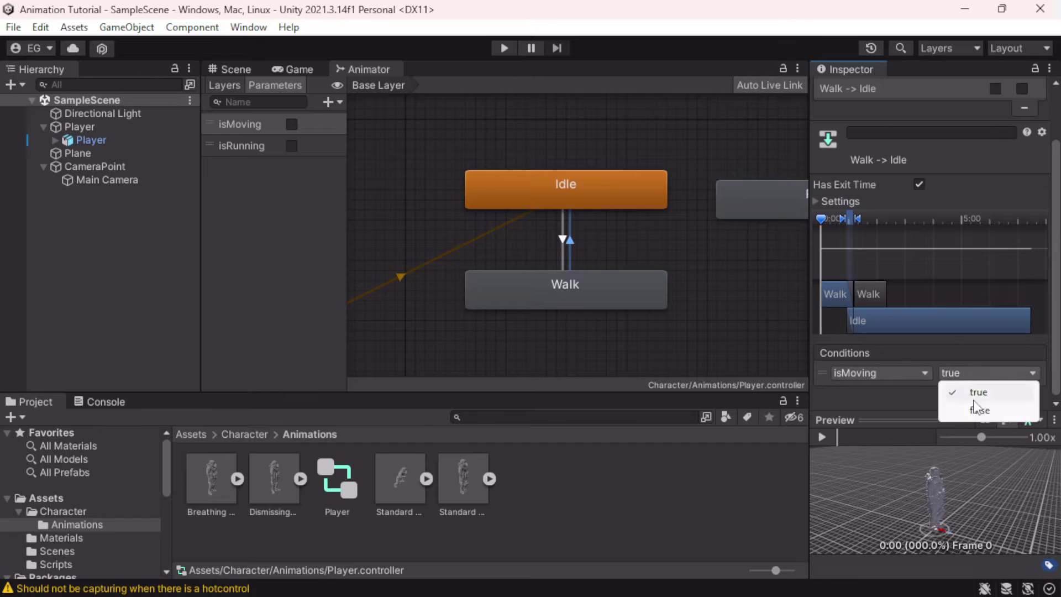
click(973, 410)
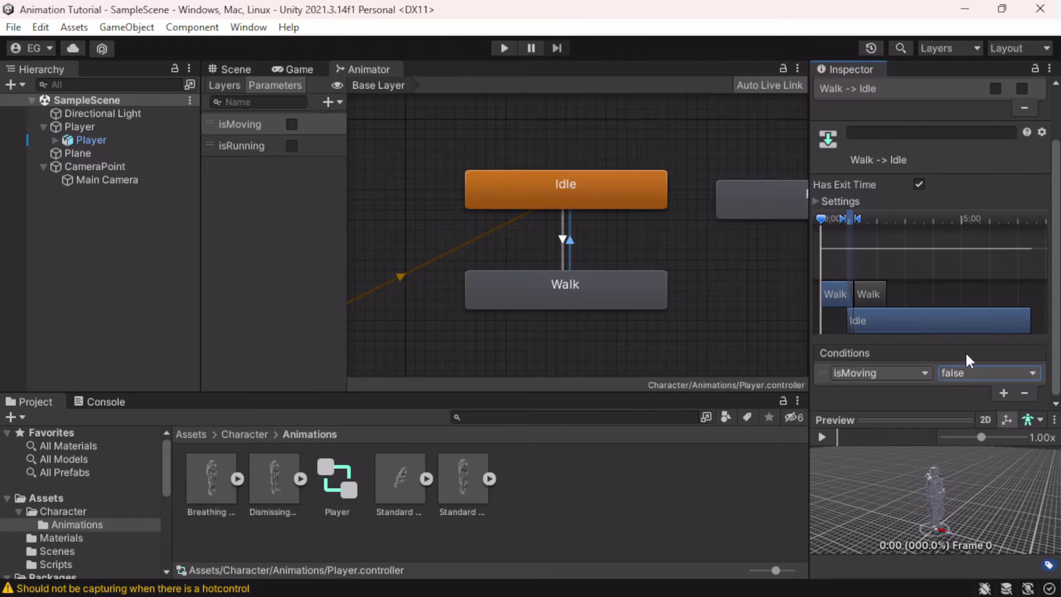